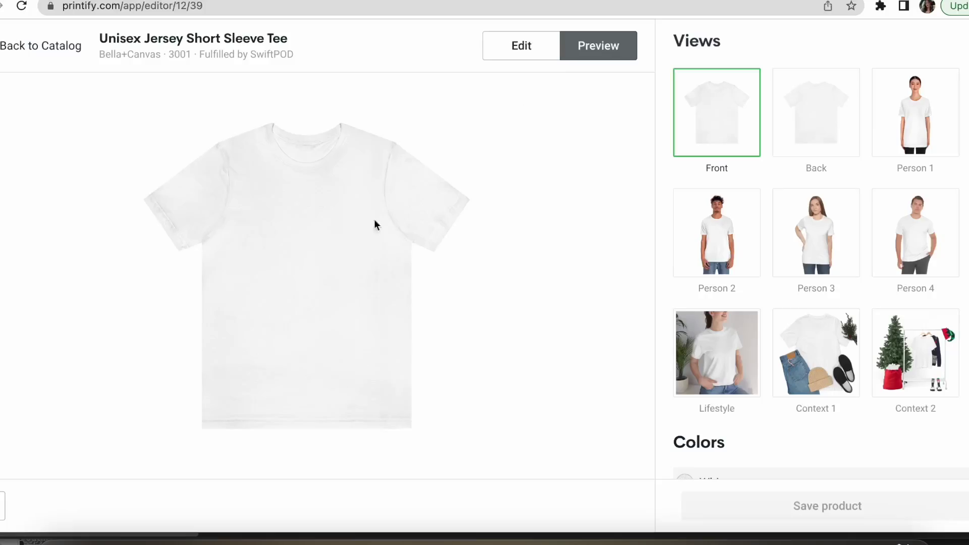
- Place Focus on the good.png from My library on the tee front, pushed to the top of the print area
click(509, 60)
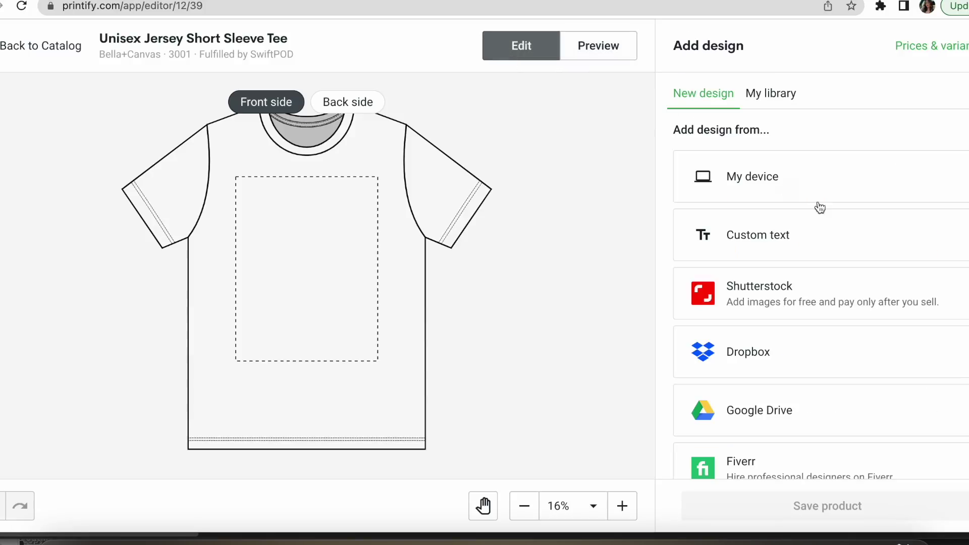
click(777, 92)
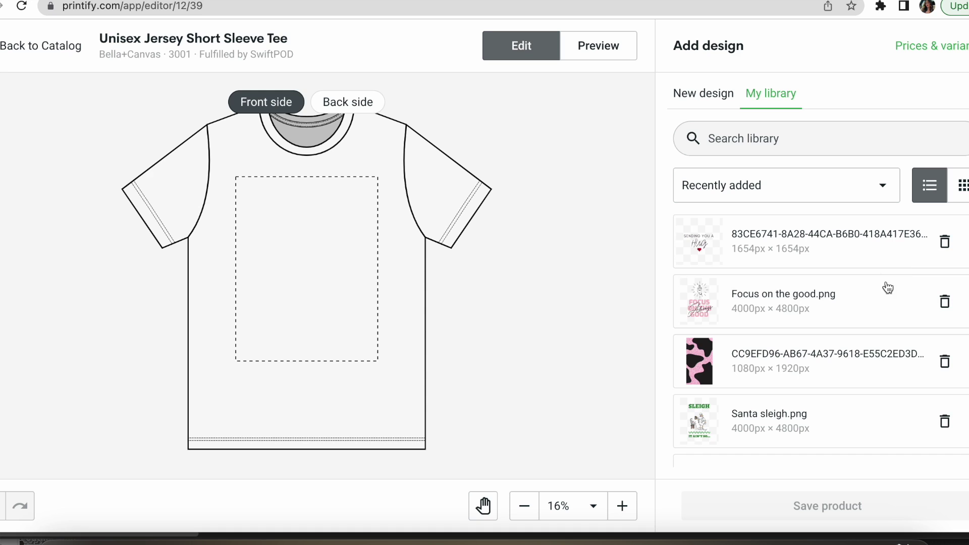
click(833, 309)
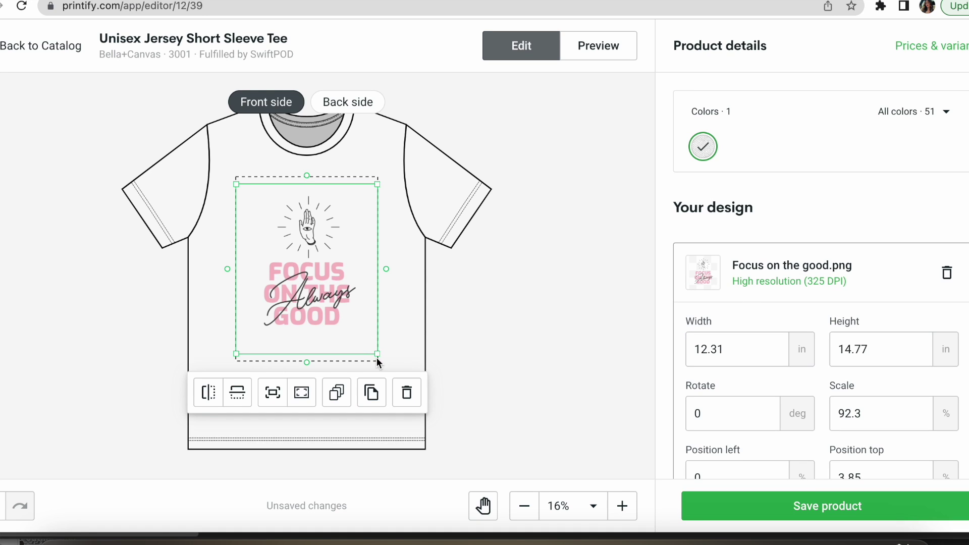
drag(336, 313, 337, 306)
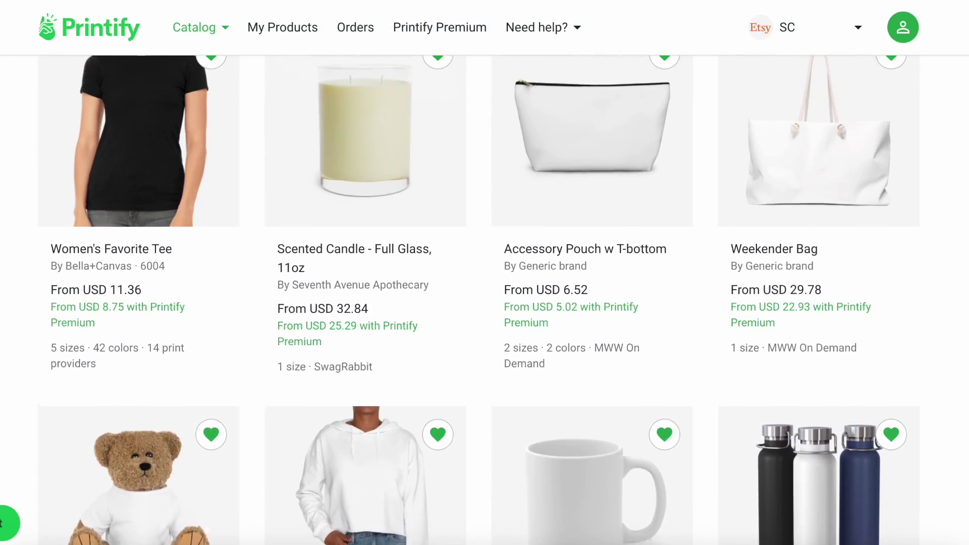
- Scroll up through the Printify catalog of favourited products
scroll(484, 303, up, 8)
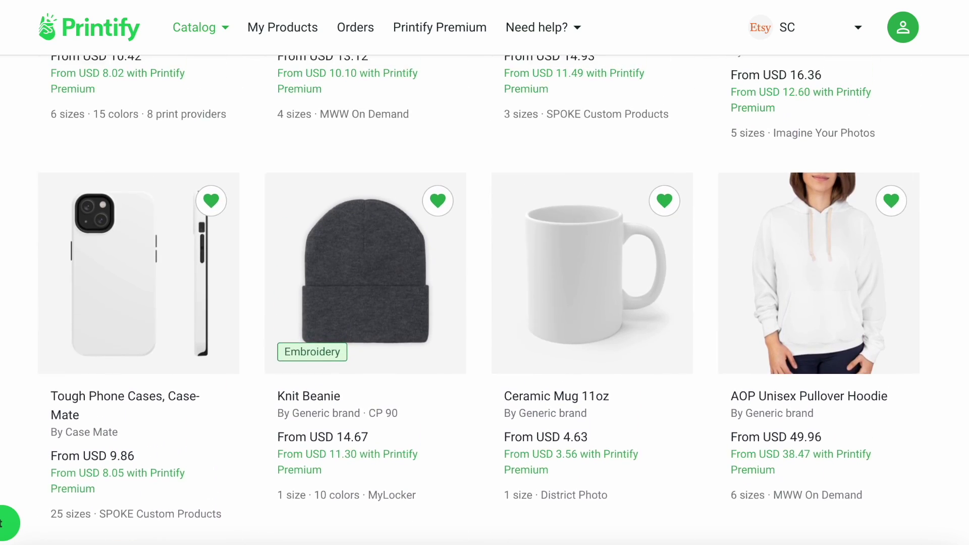
scroll(484, 302, up, 8)
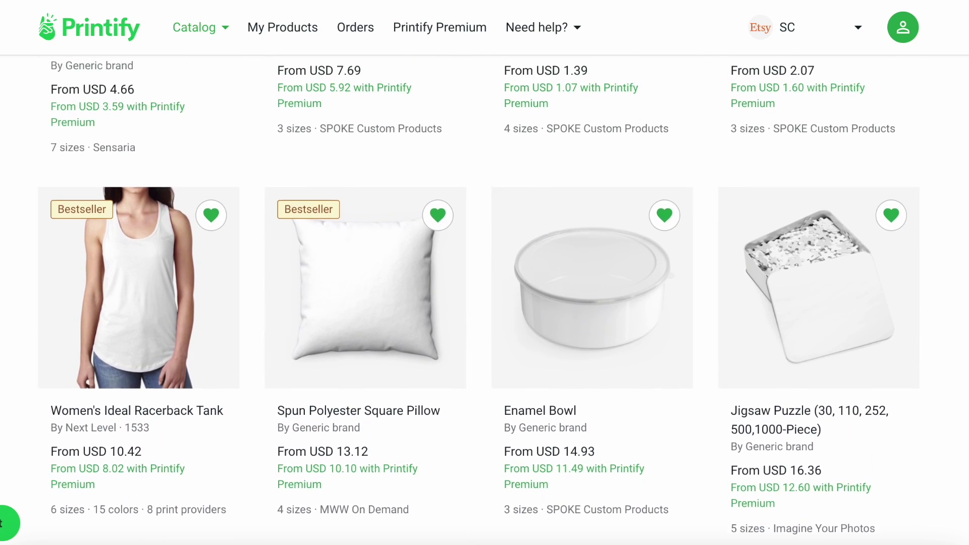
scroll(484, 302, up, 2)
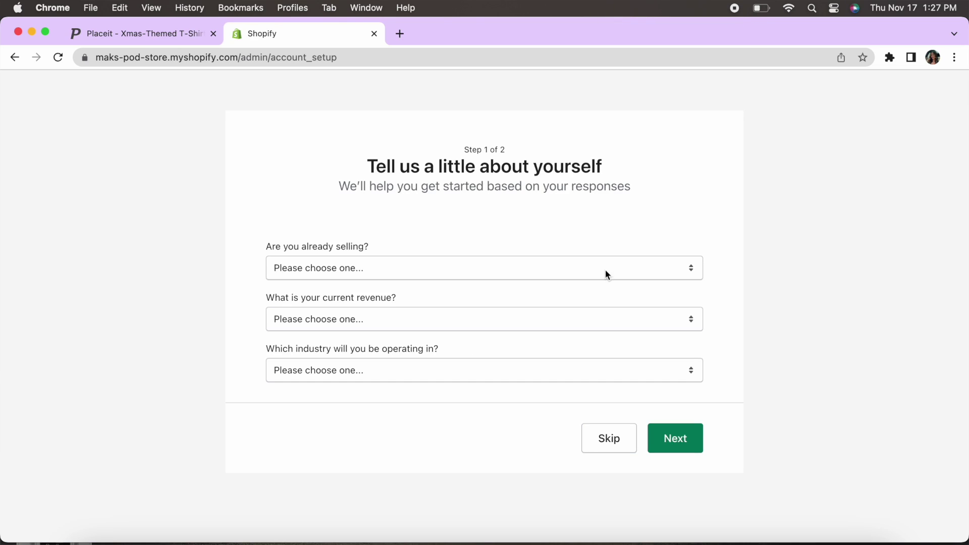
- Answer the setup survey: not selling products yet, and Yes to dropshipping
click(604, 269)
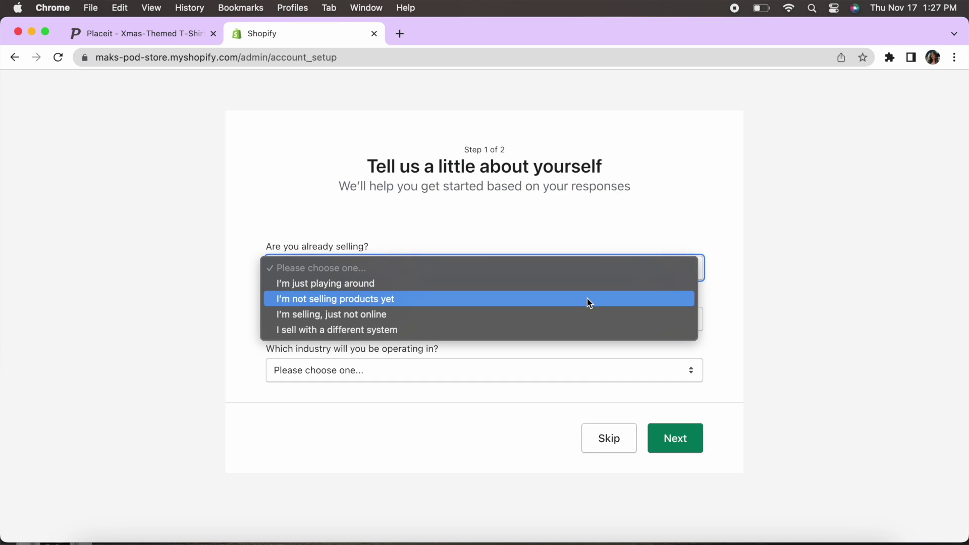
click(581, 303)
click(540, 320)
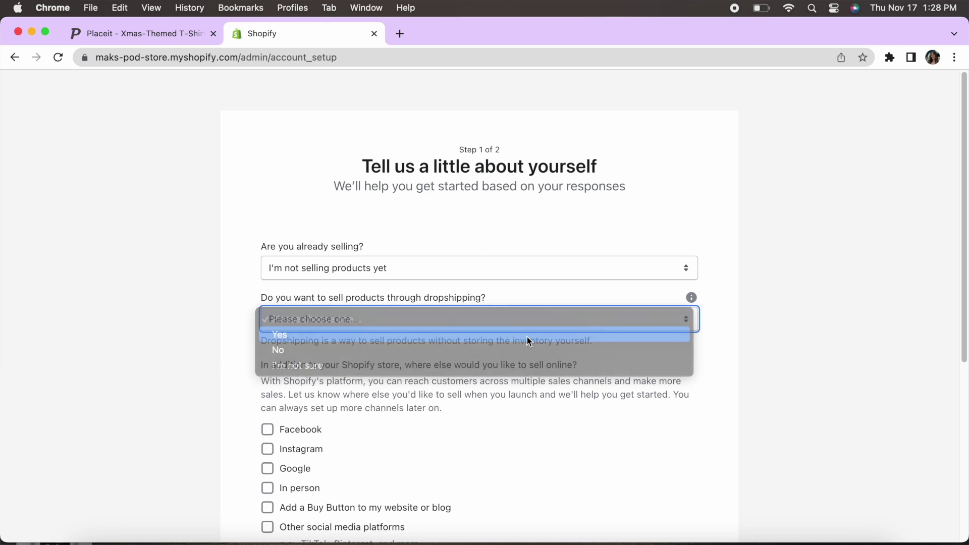
click(526, 348)
- Tick Other social media platforms as a sales channel and open the revenue range list
scroll(530, 323, down, 3)
scroll(484, 302, down, 2)
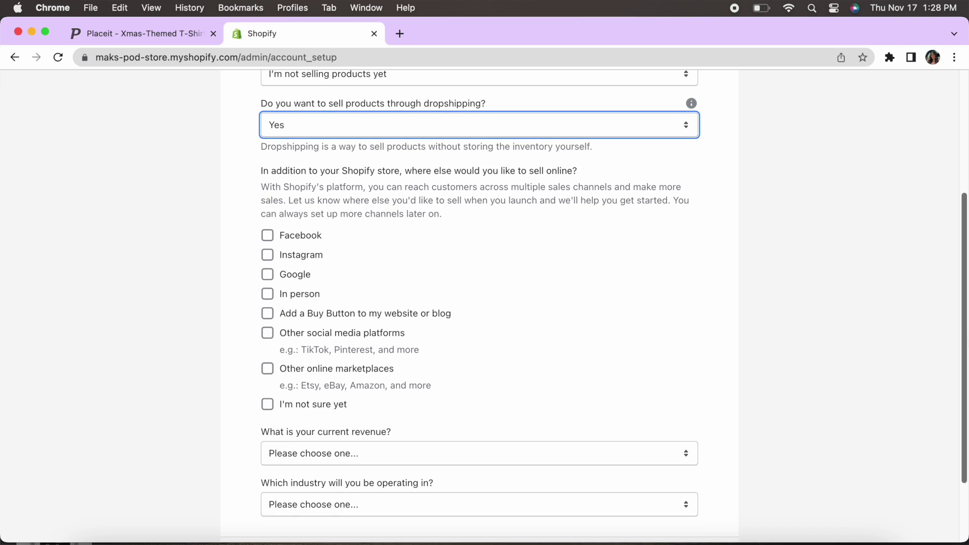
click(301, 336)
click(338, 455)
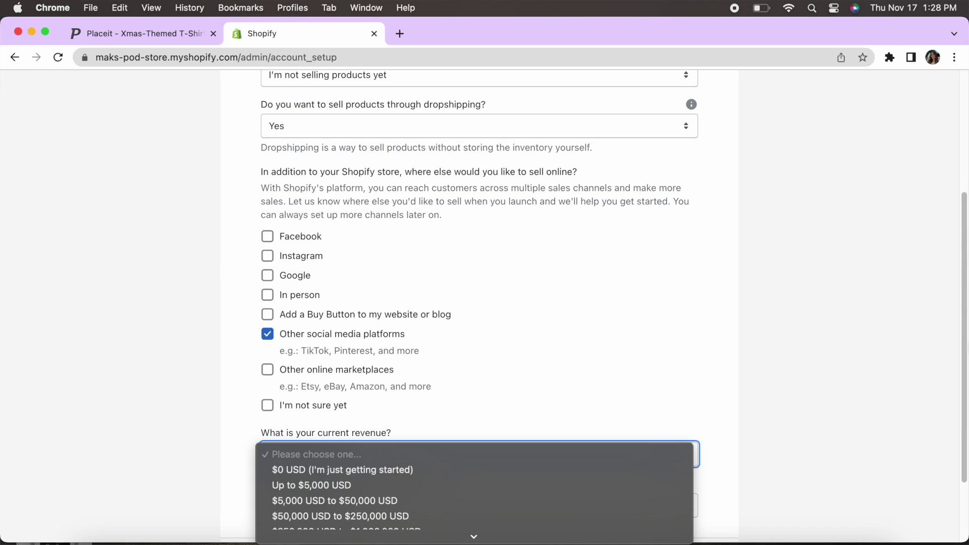
scroll(666, 432, down, 4)
click(555, 362)
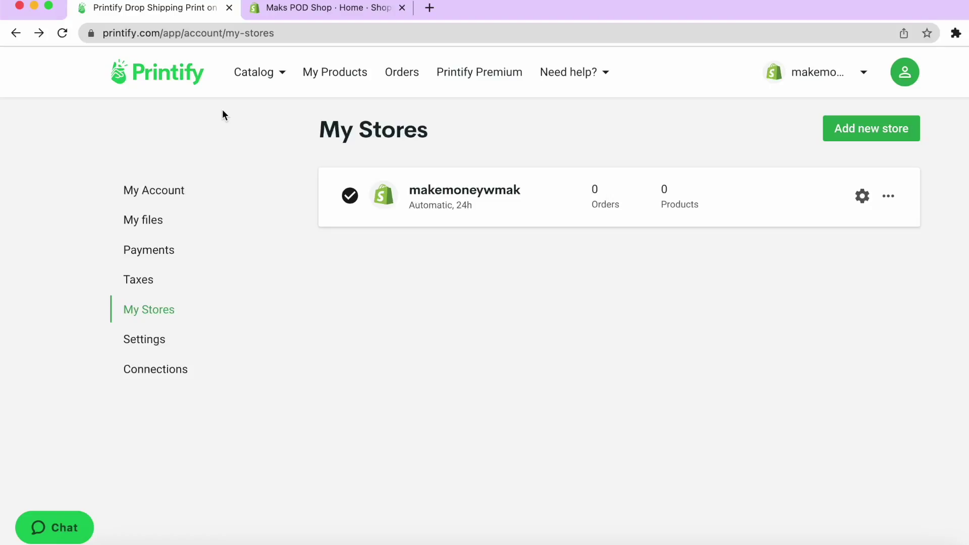
- Start connecting a new Shopify store from Printify's store list
click(864, 73)
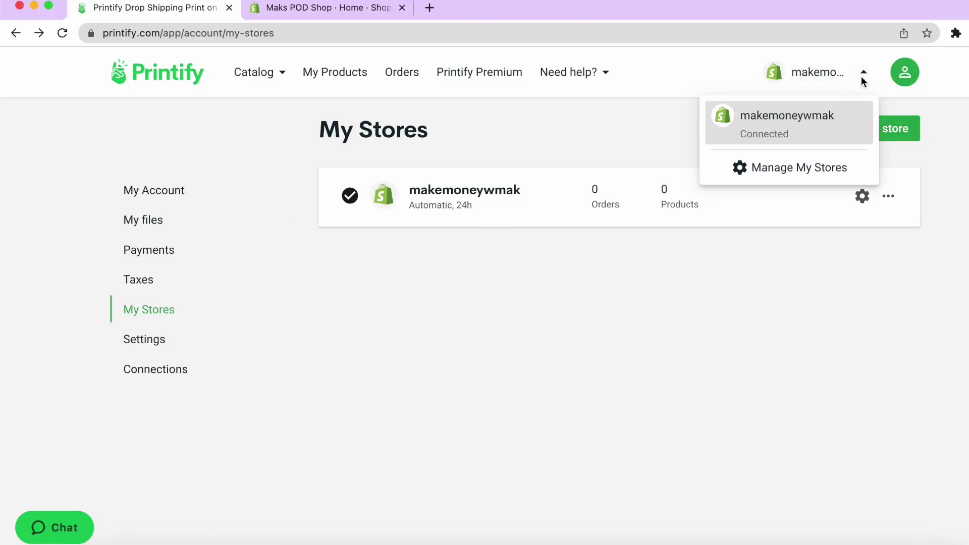
click(819, 179)
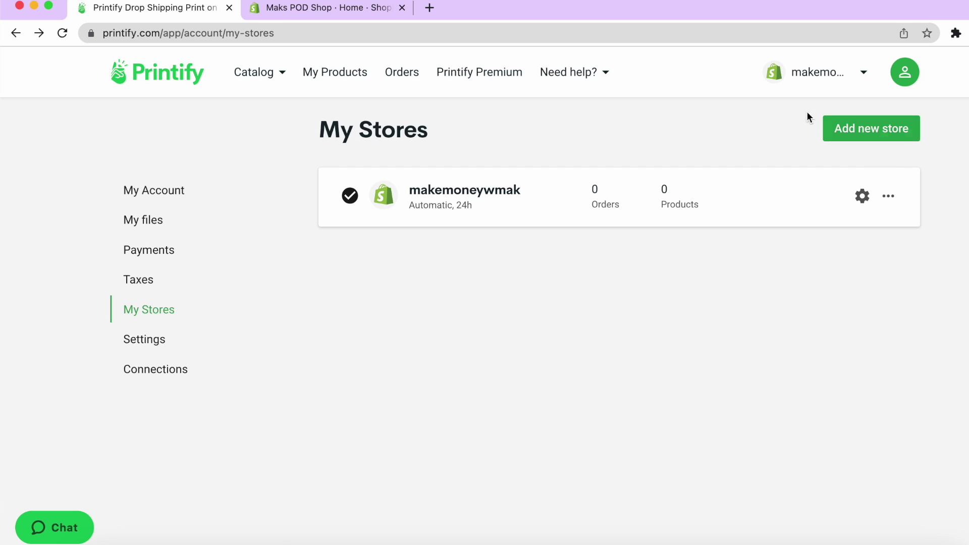
click(879, 136)
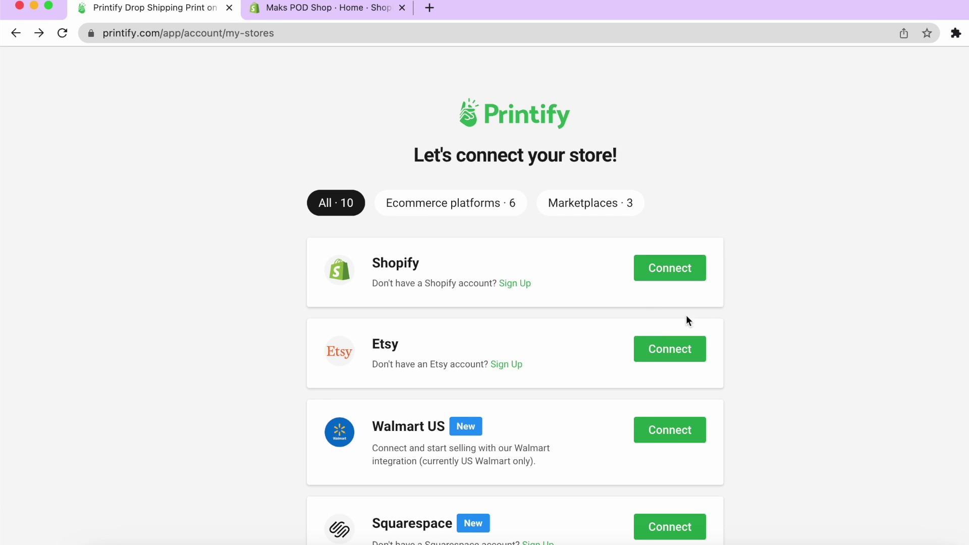
click(682, 277)
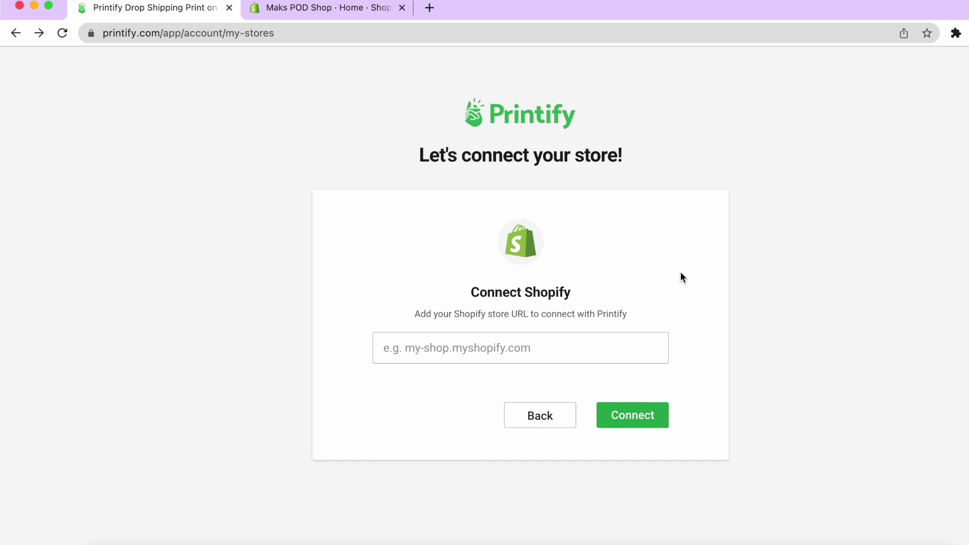
click(536, 345)
- Copy the store URL maks-pod-shop.myshopify.com from Shopify admin, paste it into Printify and connect
click(340, 7)
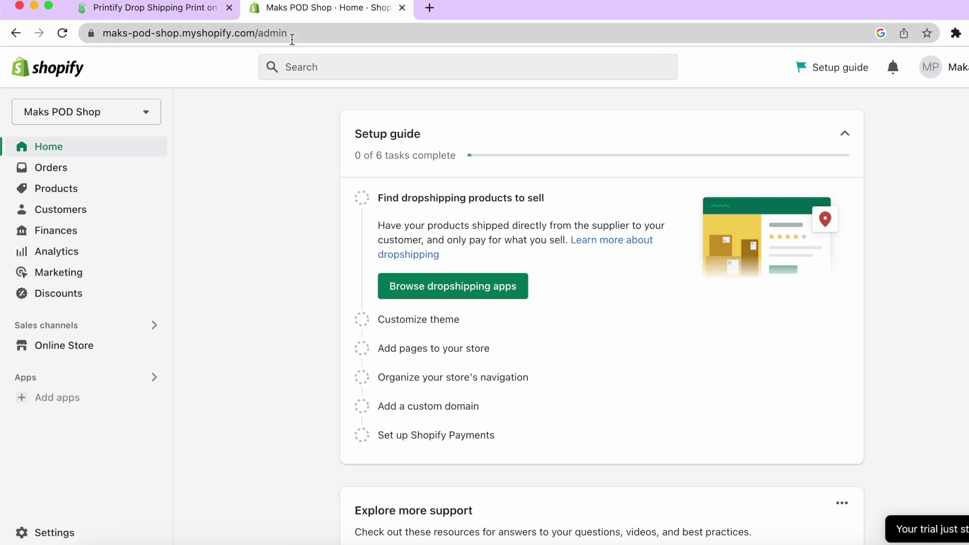
click(259, 29)
key(super+c)
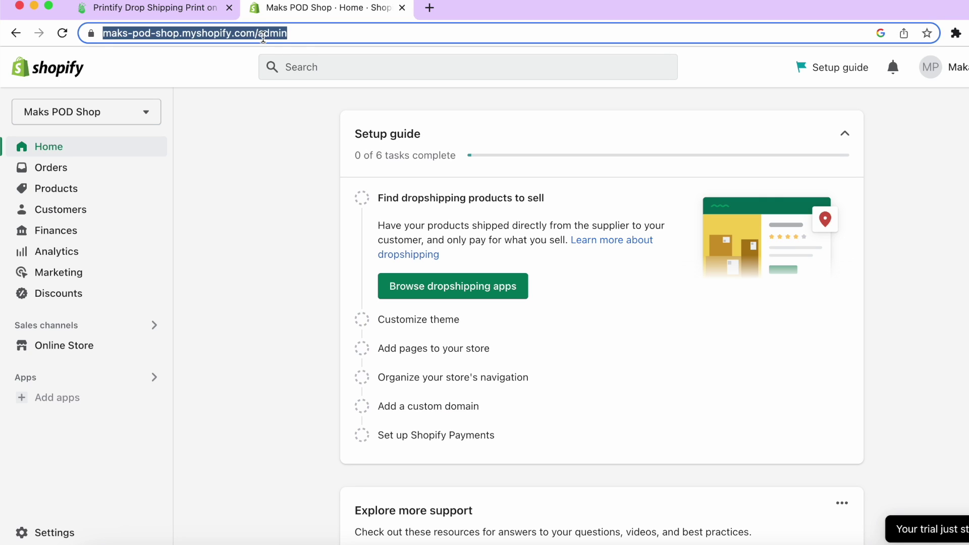
click(189, 2)
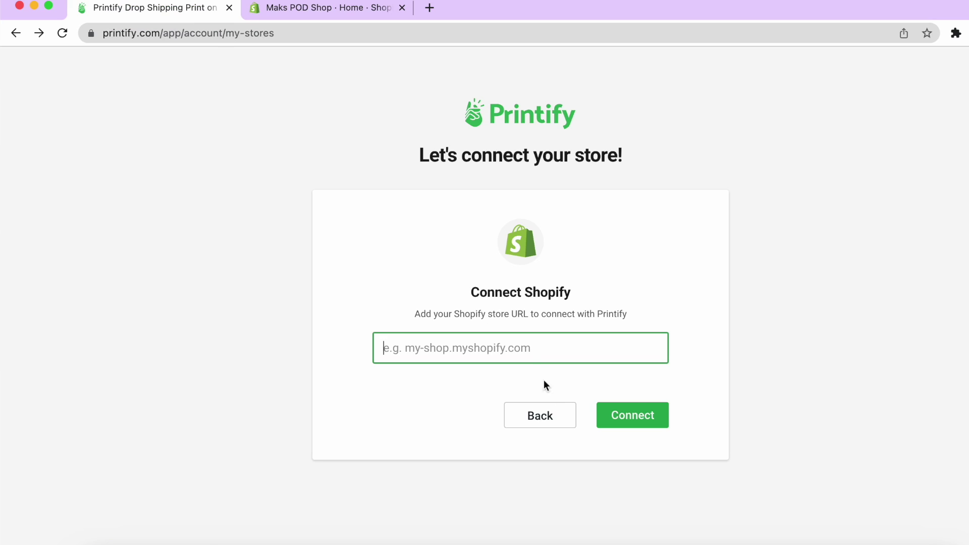
key(super+v)
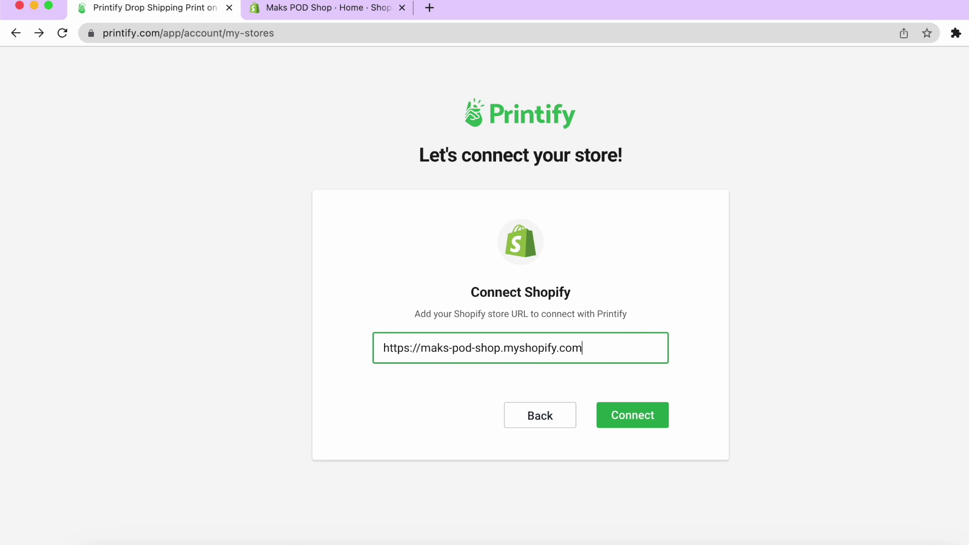
click(628, 414)
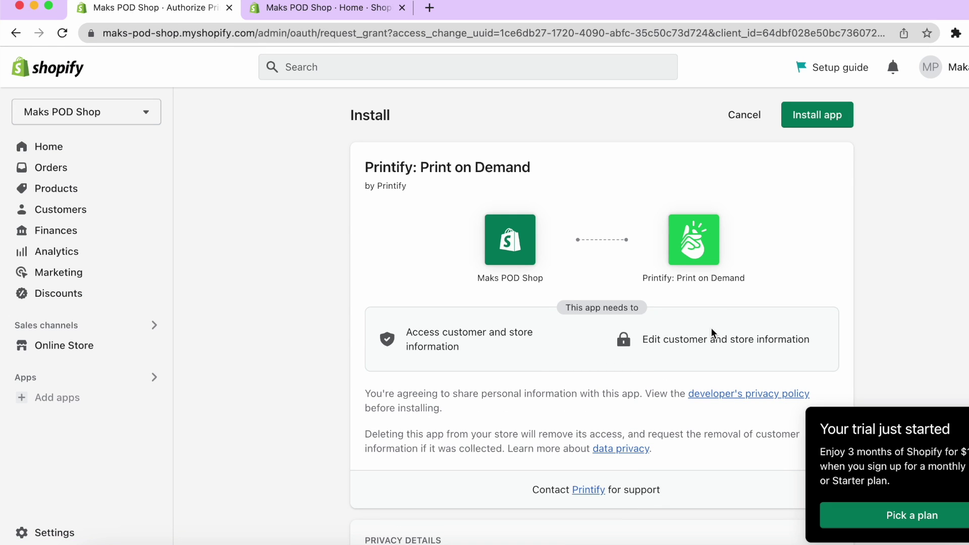
- Install the Printify: Print on Demand app on the Shopify store and sign in to Printify
scroll(697, 197, down, 3)
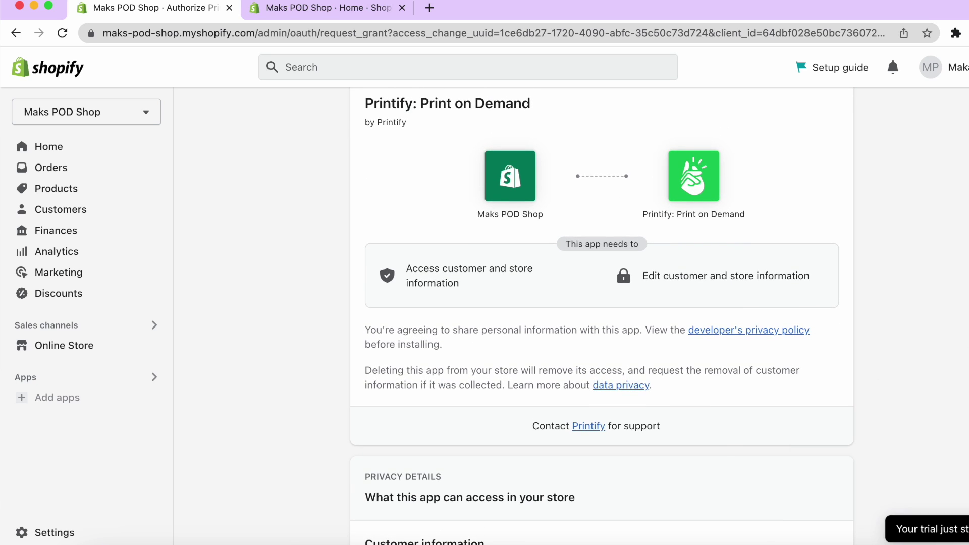
scroll(946, 496, down, 12)
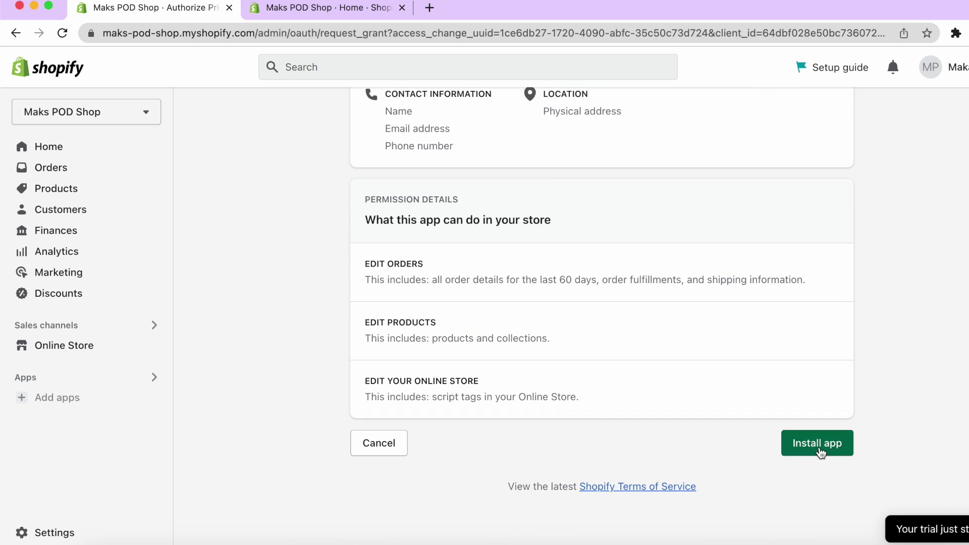
click(819, 446)
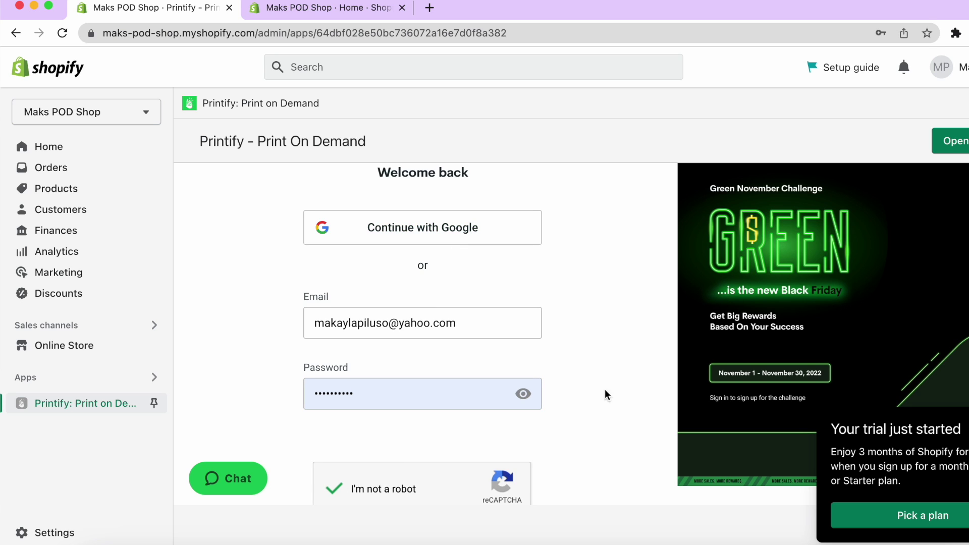
scroll(501, 456, down, 3)
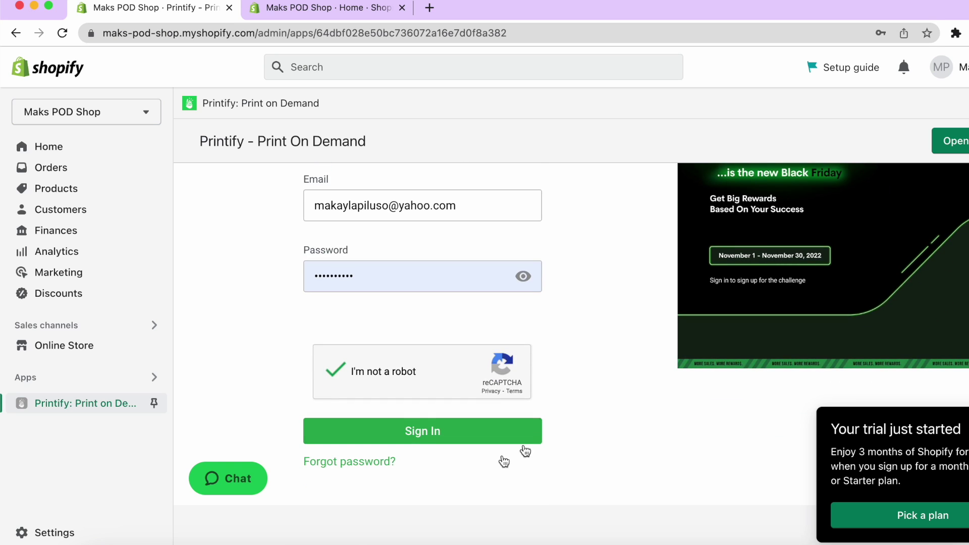
click(486, 431)
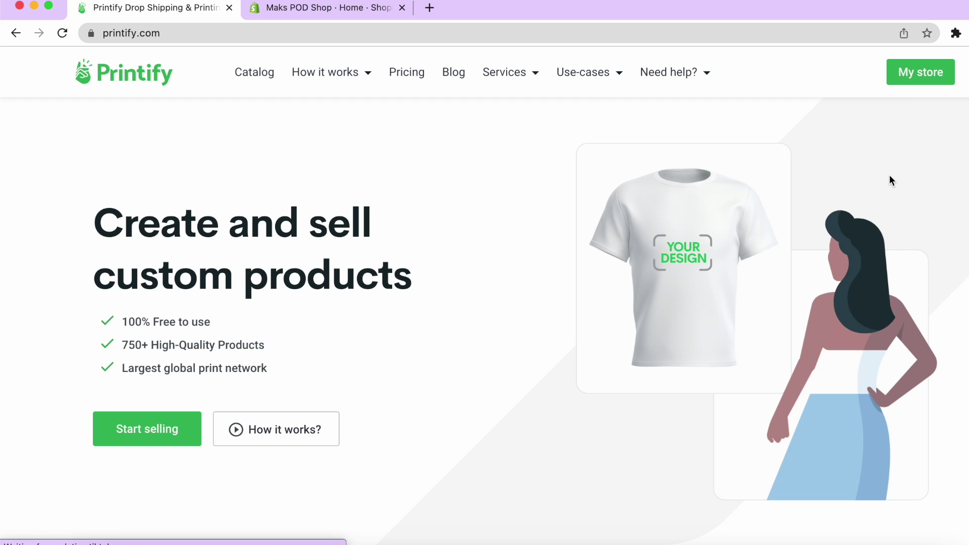
- Go to My store, dismiss the rating prompt with Maybe later, and open the connected-stores switcher
click(906, 87)
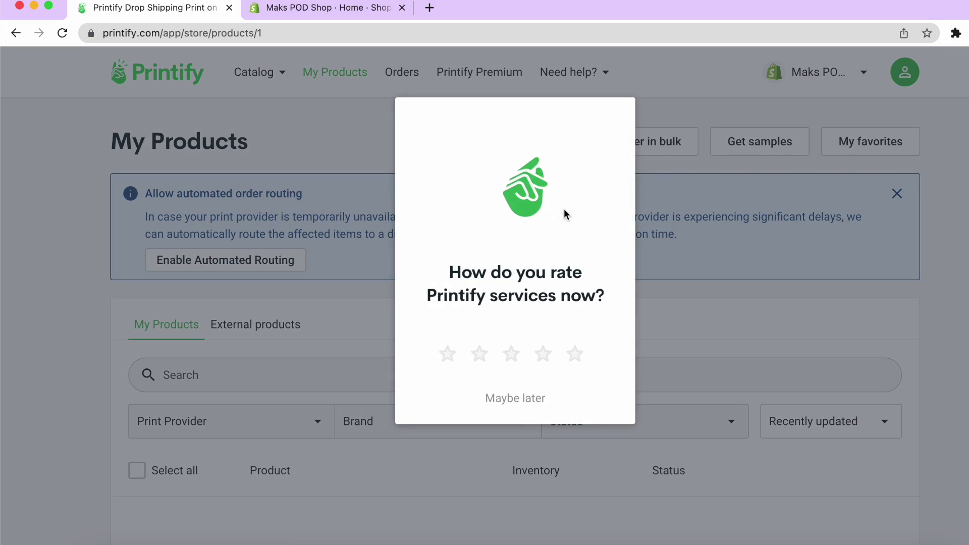
click(511, 404)
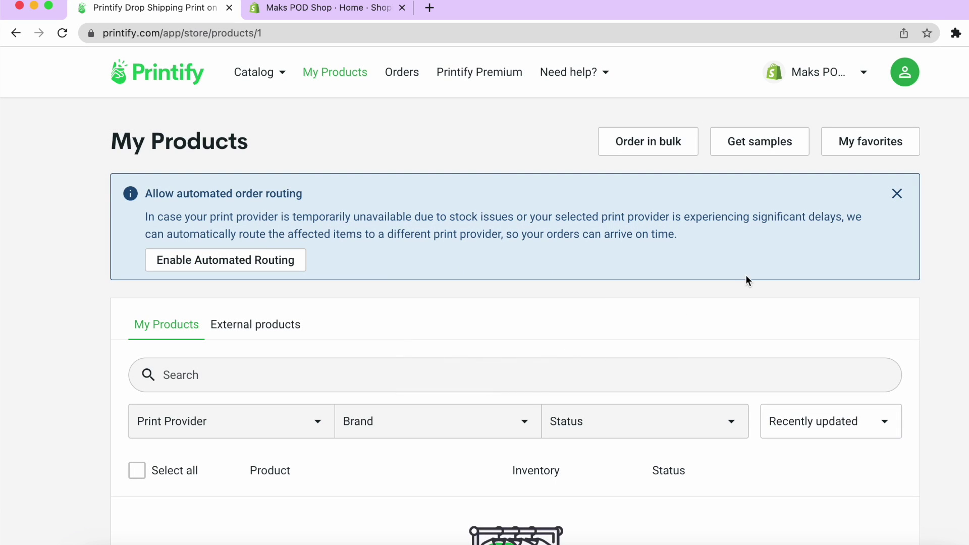
scroll(515, 303, down, 5)
scroll(514, 303, up, 5)
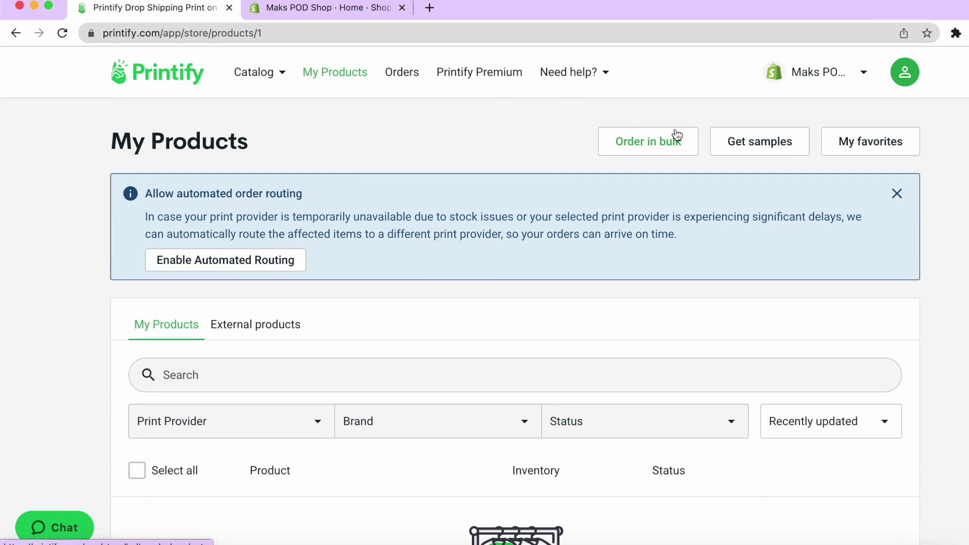
click(849, 71)
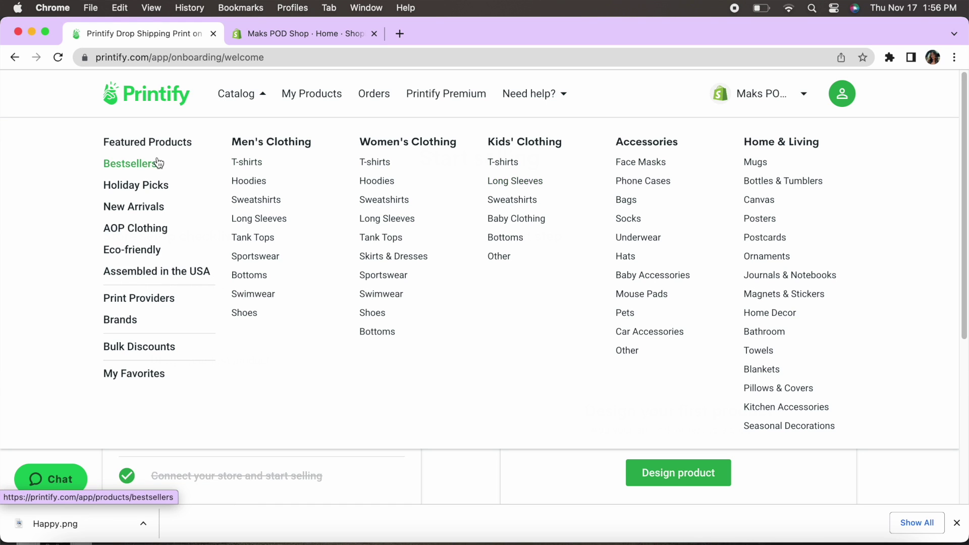
- Open Stuffed Animals with Tee from page 2 of the Holiday Picks collection
click(151, 186)
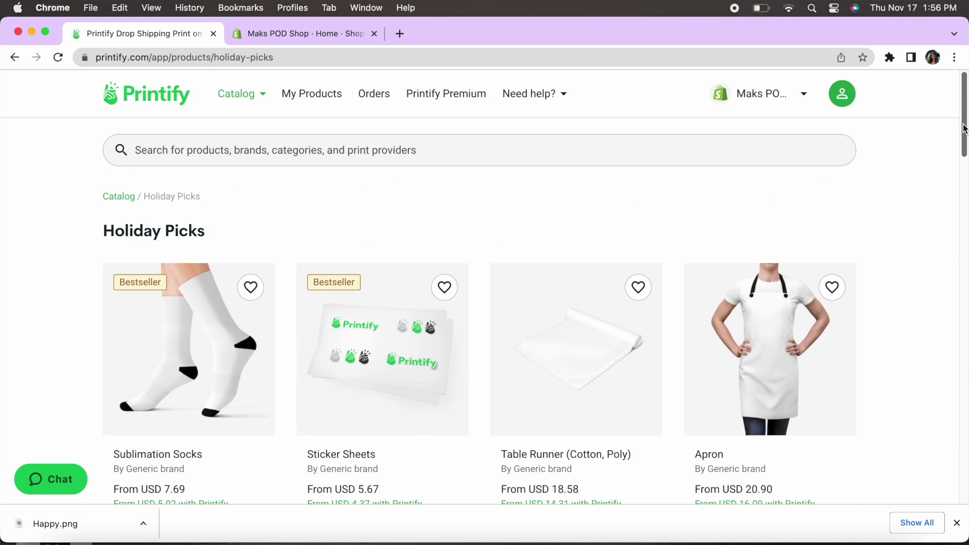
scroll(950, 247, down, 10)
scroll(949, 243, down, 15)
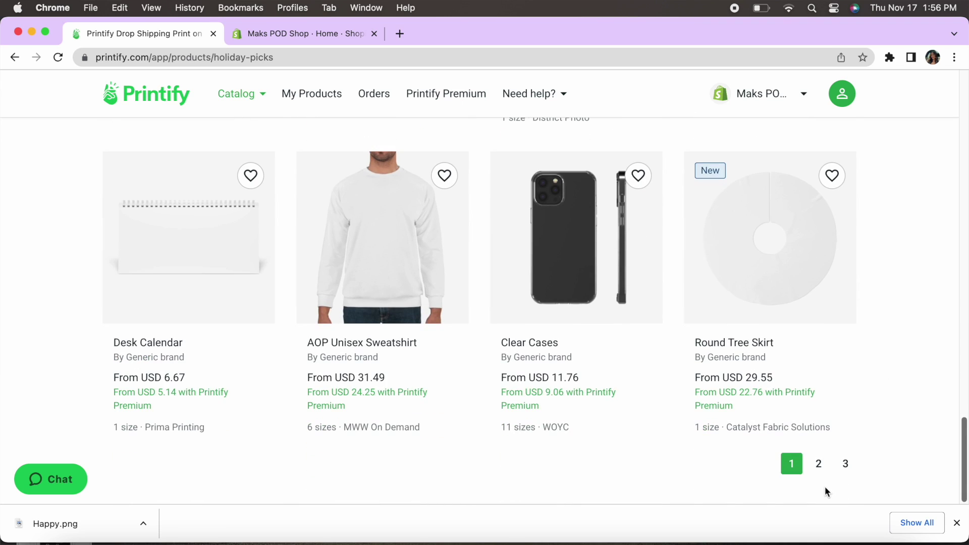
click(818, 464)
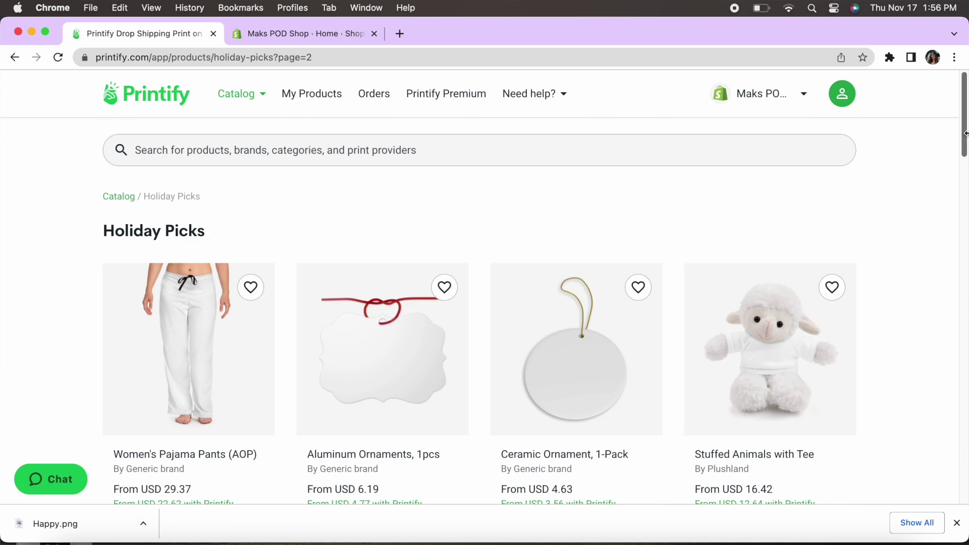
click(778, 392)
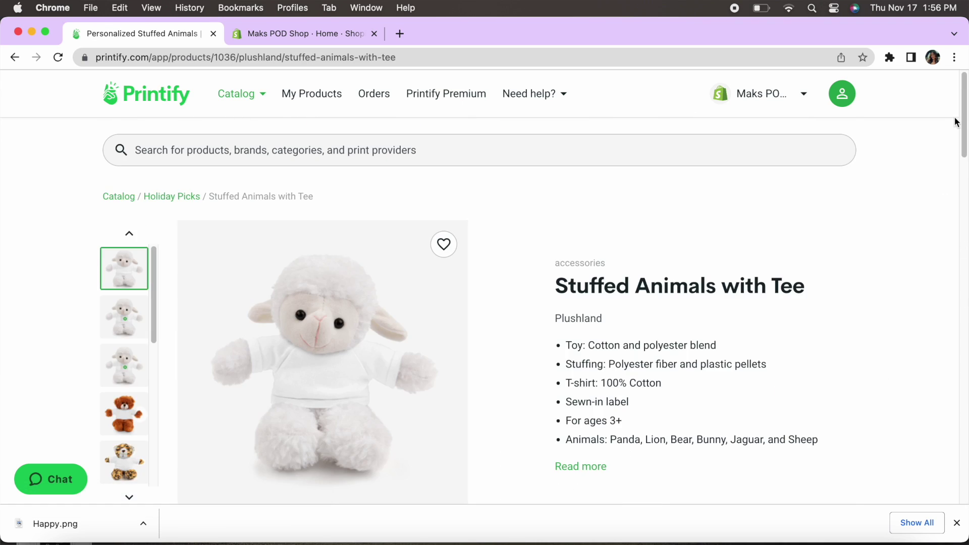
- Check the sheep image's print area, then start designing the product
scroll(961, 119, down, 8)
scroll(283, 283, up, 6)
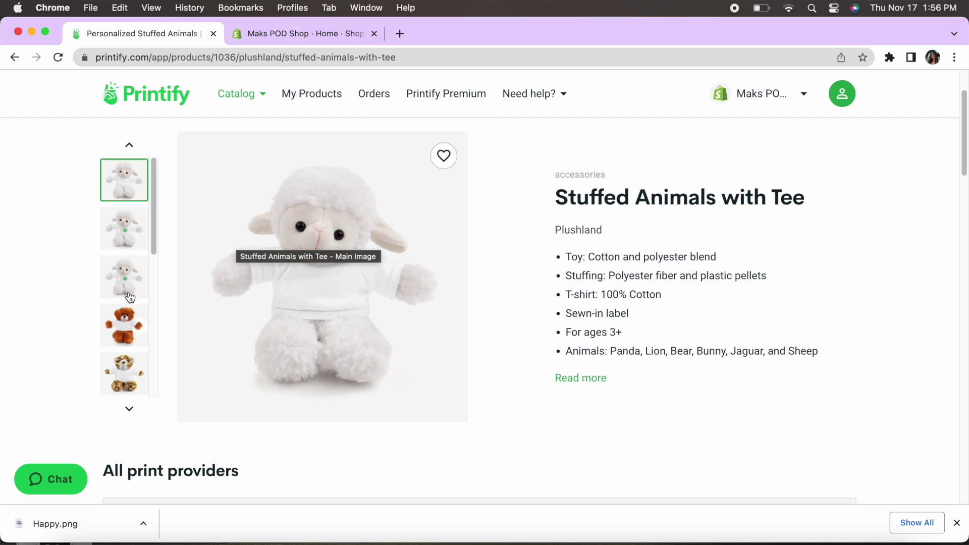
click(145, 263)
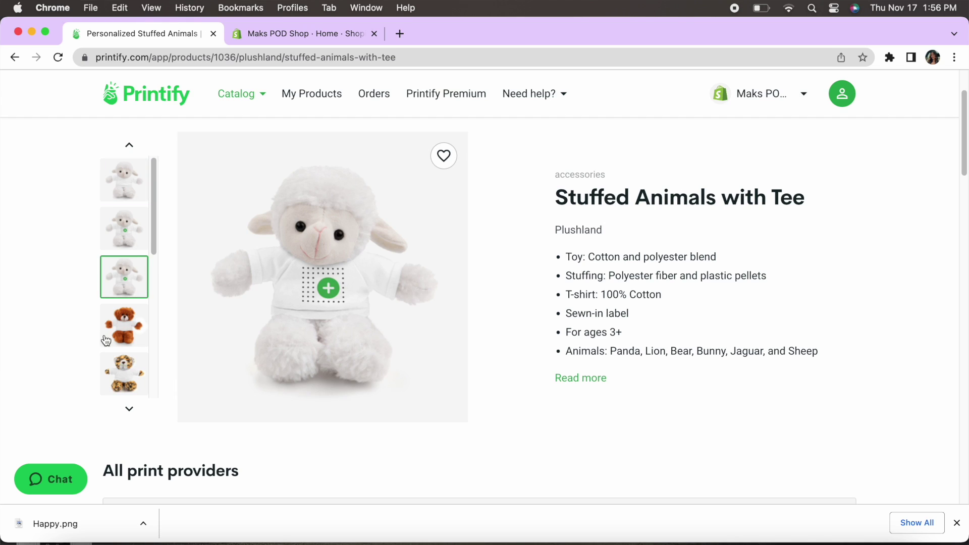
drag(962, 142, 962, 182)
click(832, 325)
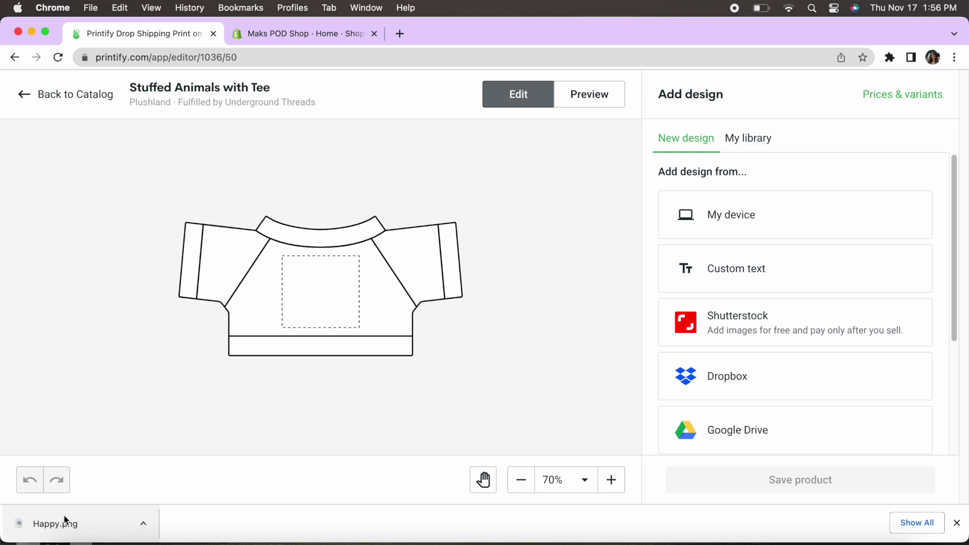
- Drop Happy.png on the tee and resize it to 2.22 in (26.85%), centred on the guides
drag(64, 514, 327, 283)
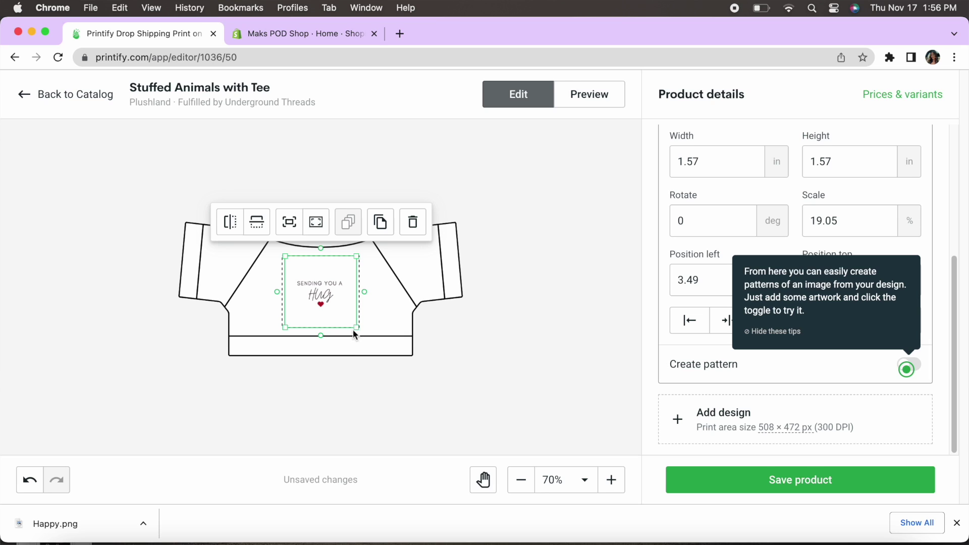
mouse_move(358, 328)
mouse_down()
mouse_move(369, 340)
mouse_move(352, 324)
mouse_up()
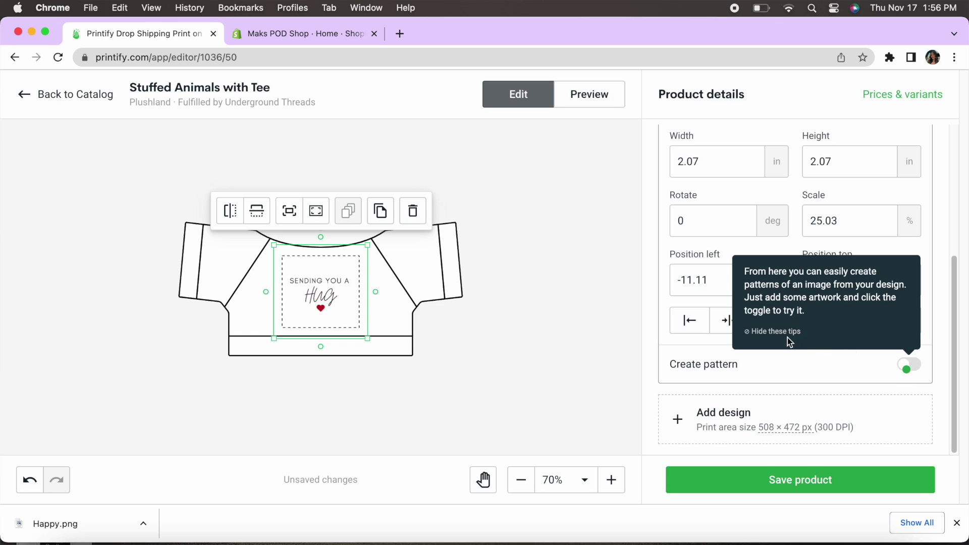
scroll(955, 232, up, 3)
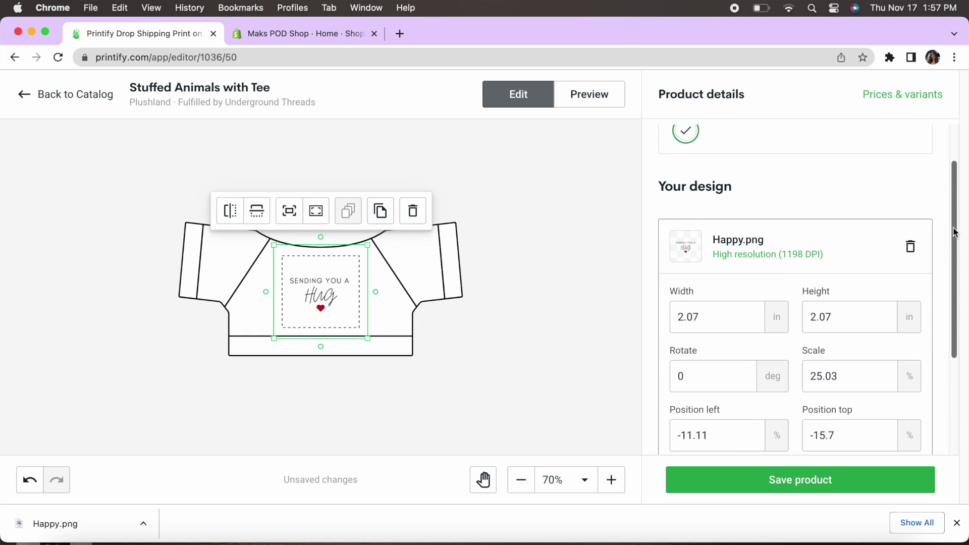
scroll(955, 232, up, 2)
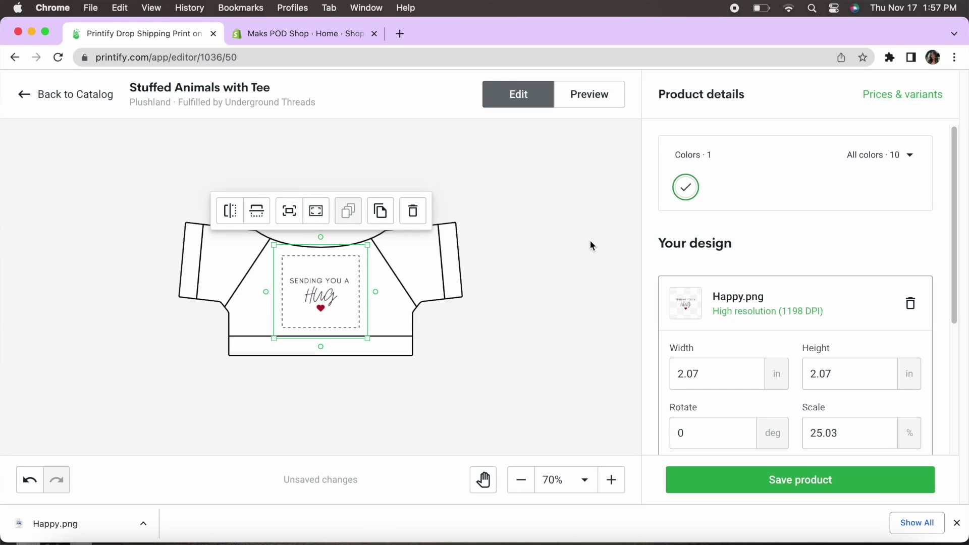
drag(368, 338, 373, 348)
drag(341, 309, 366, 320)
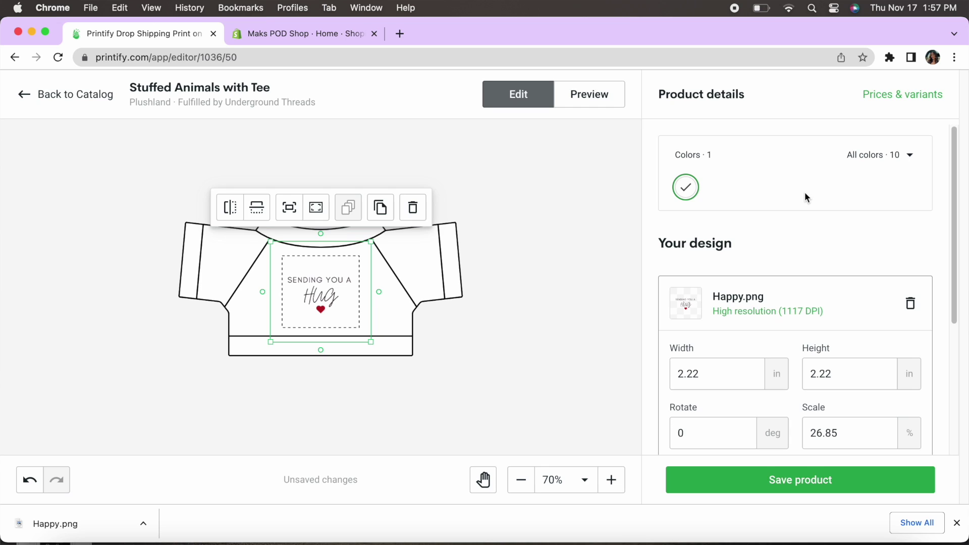
- Add Pink, Ash and Light Blue to the tee colours alongside White
click(892, 158)
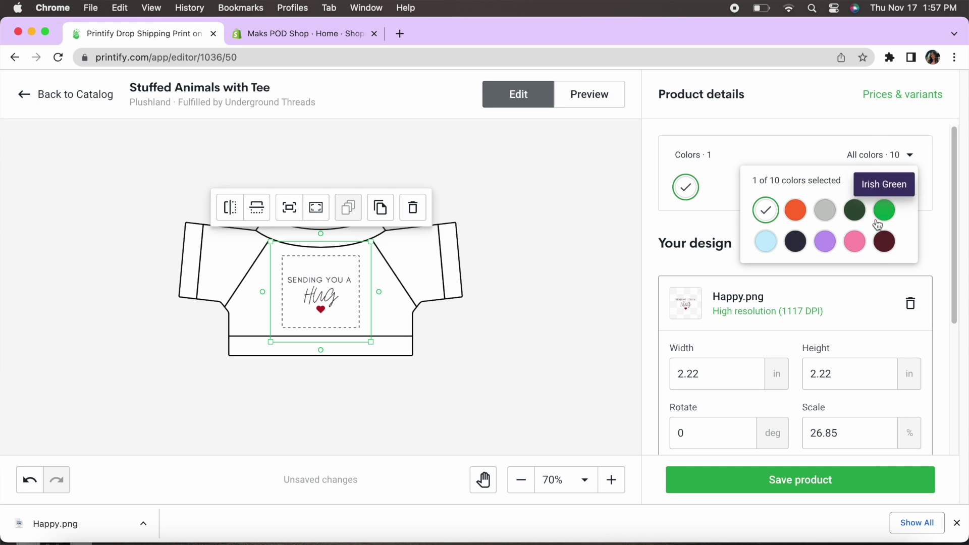
click(855, 245)
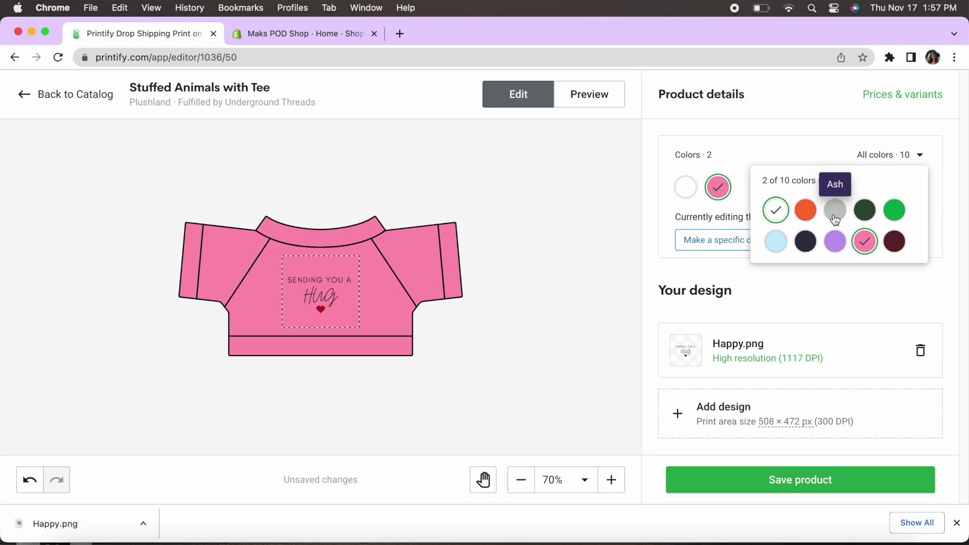
click(833, 220)
click(776, 241)
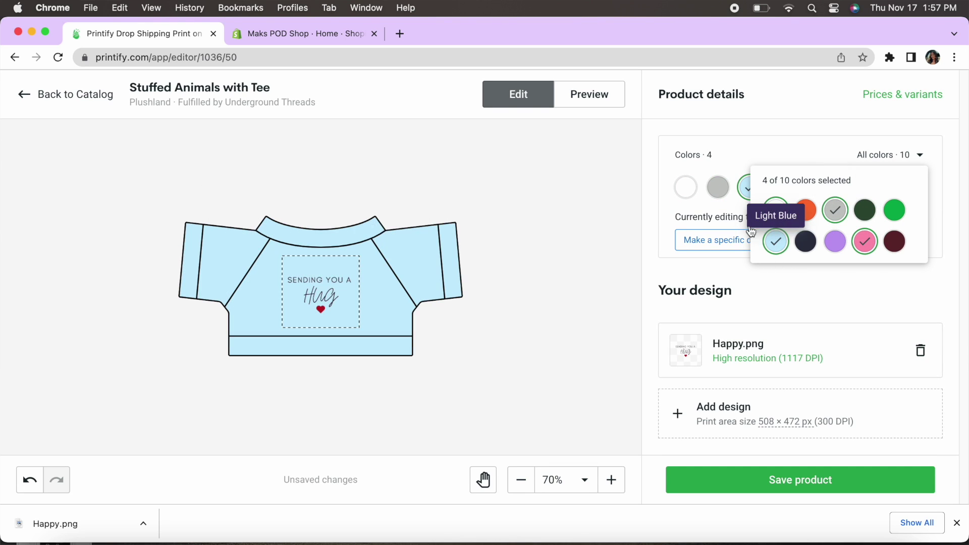
- Preview the bear mockups in Side and Context views with White and Ash tees
click(600, 101)
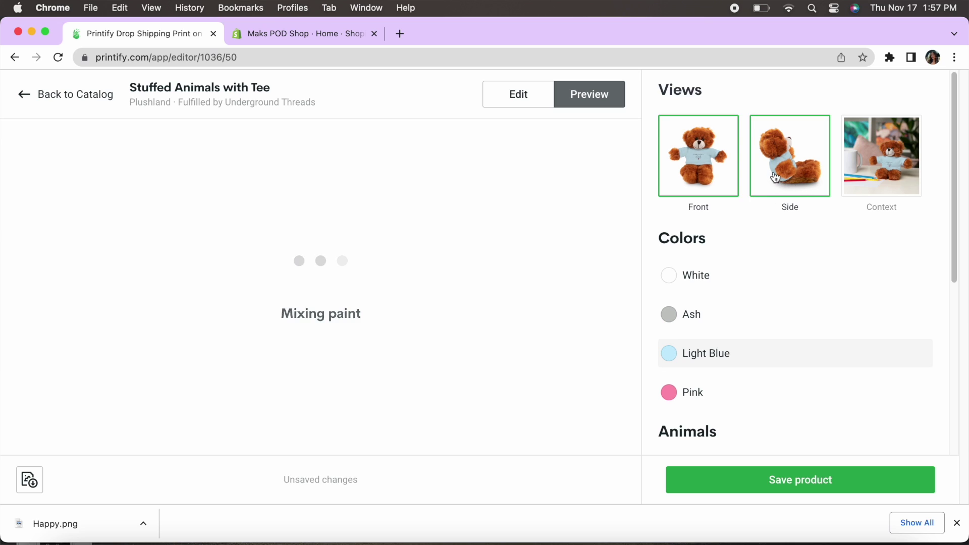
click(789, 157)
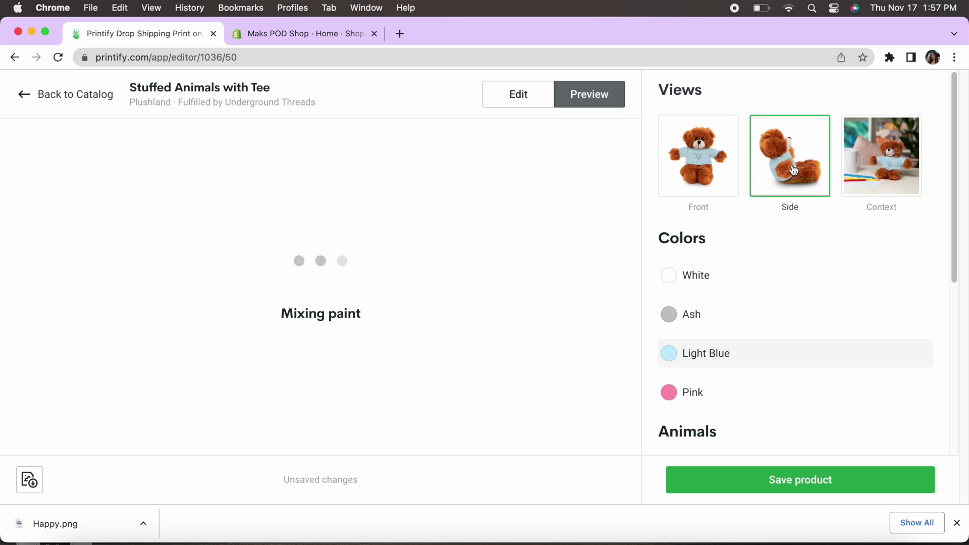
click(866, 169)
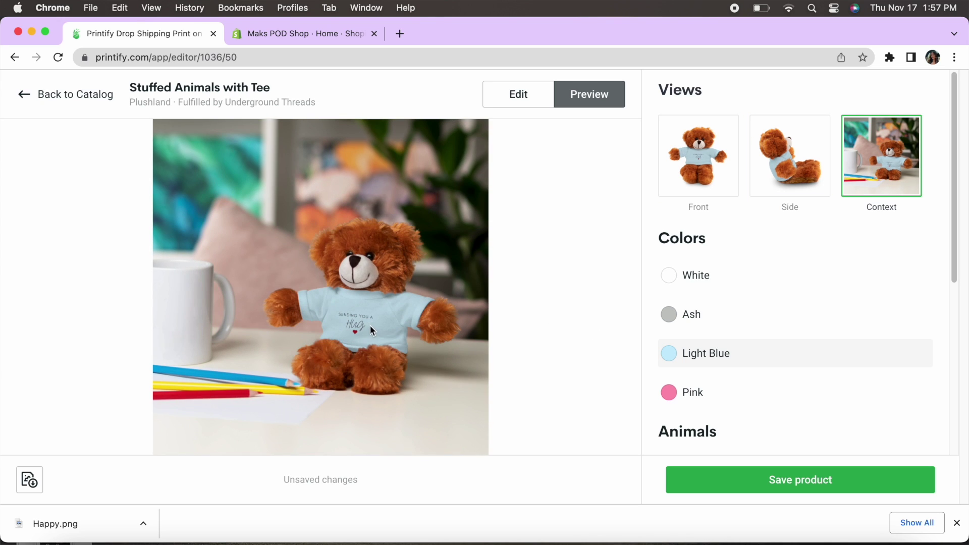
click(713, 283)
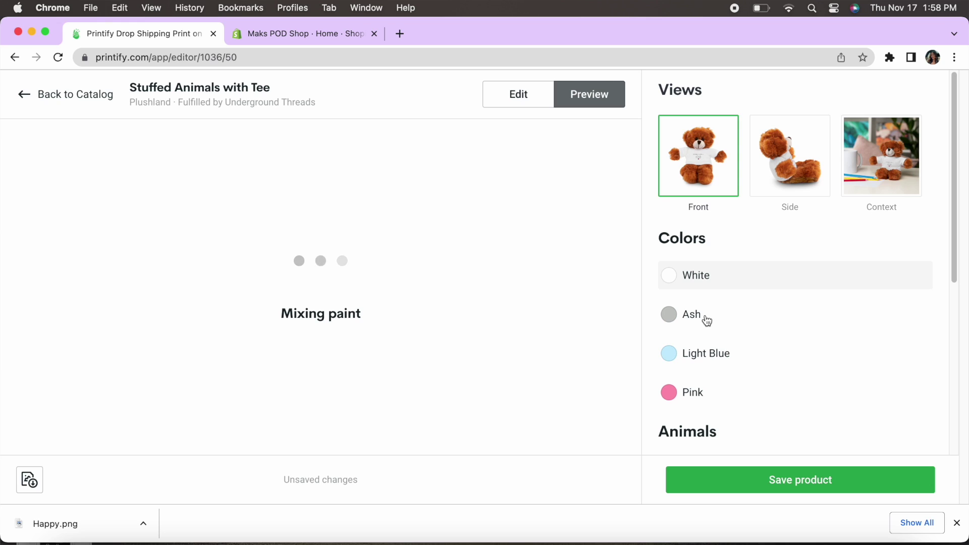
click(725, 321)
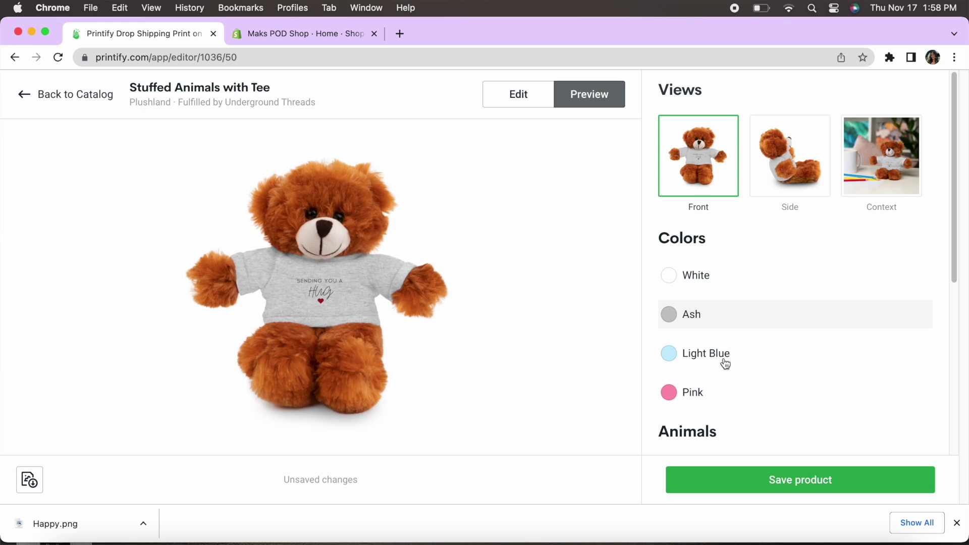
click(524, 98)
- Enlarge the Hug design on the tee to 2.44 in
click(292, 332)
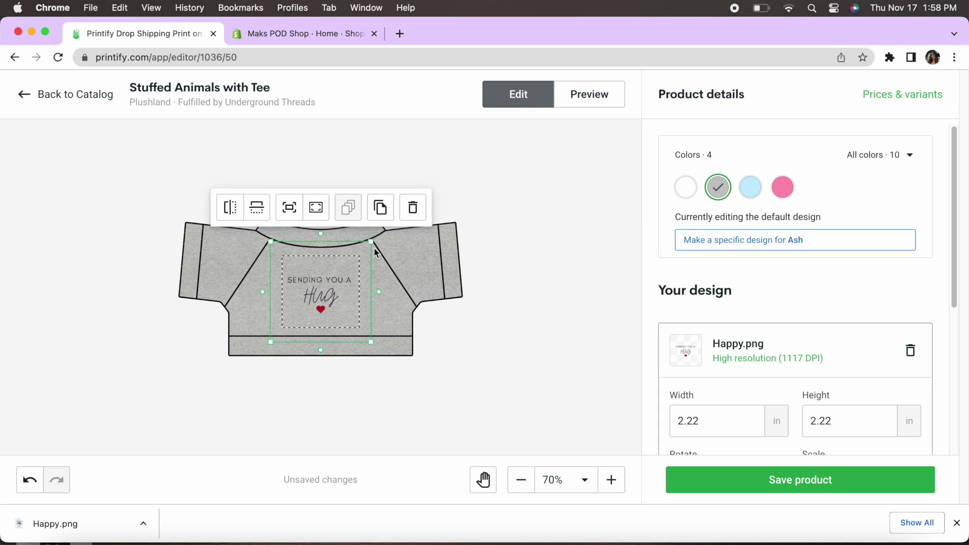
drag(372, 241, 381, 232)
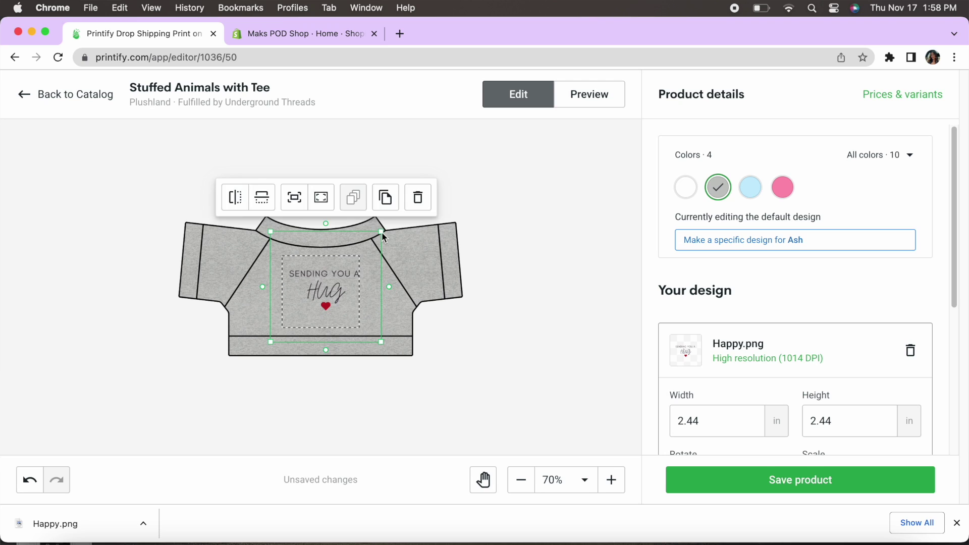
drag(344, 286, 339, 290)
click(410, 327)
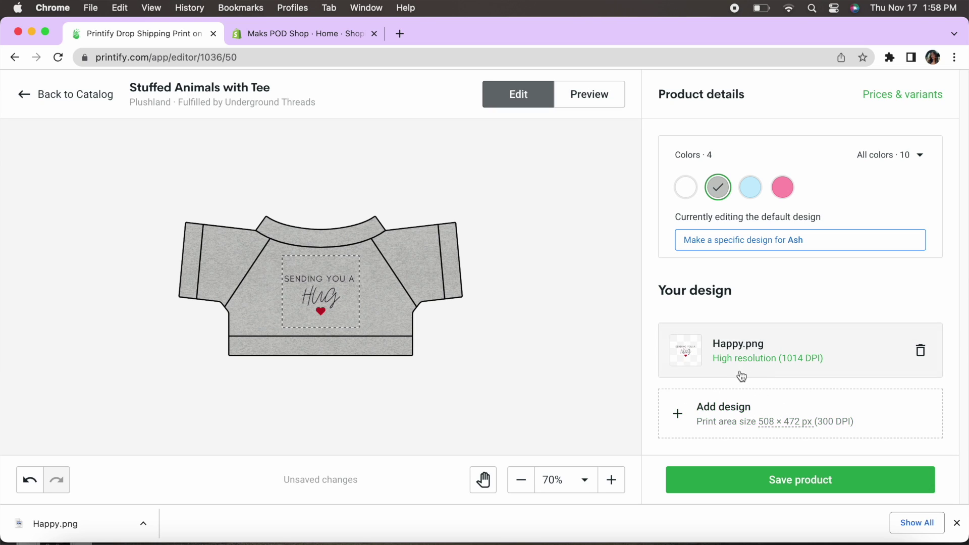
- Preview the product as a lion, panda and sheep, then save it to the product details page
click(594, 101)
scroll(709, 265, down, 5)
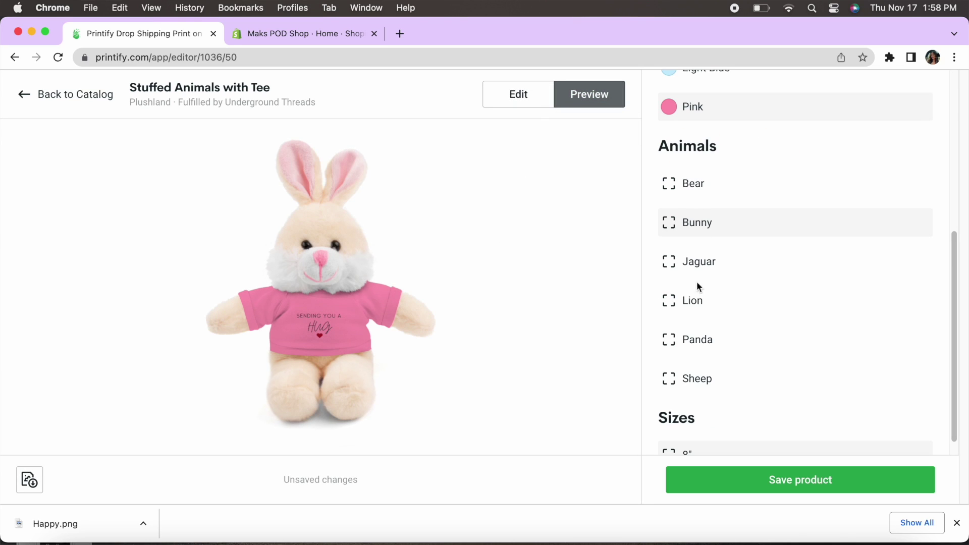
click(695, 302)
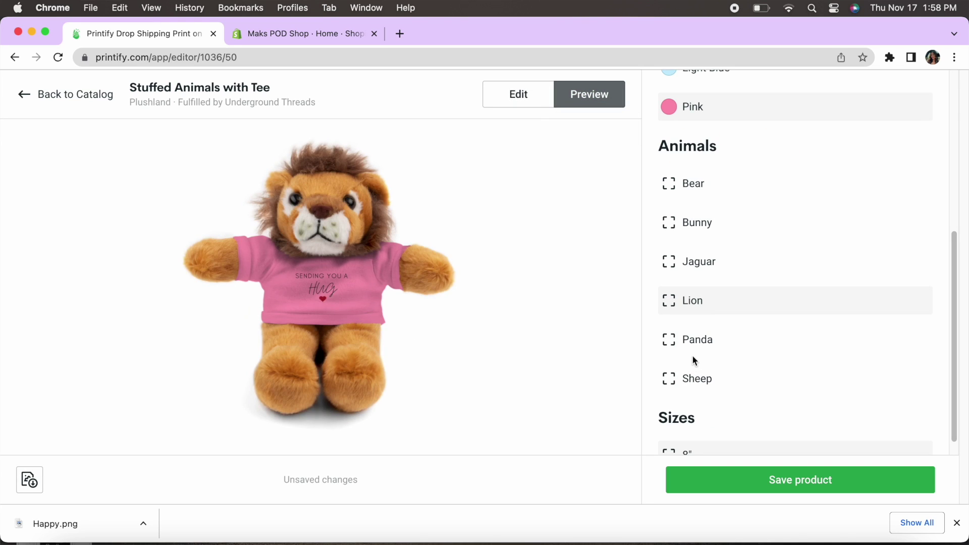
click(687, 338)
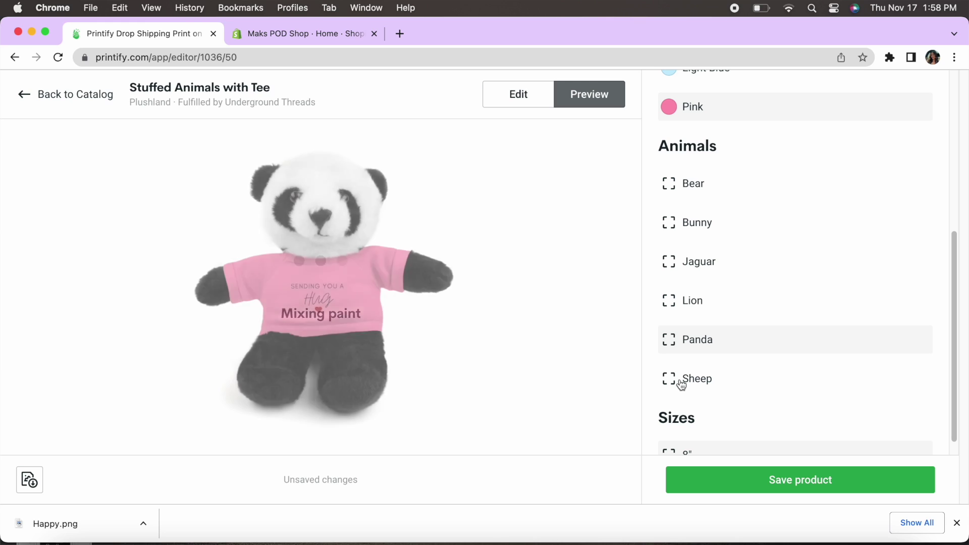
click(681, 385)
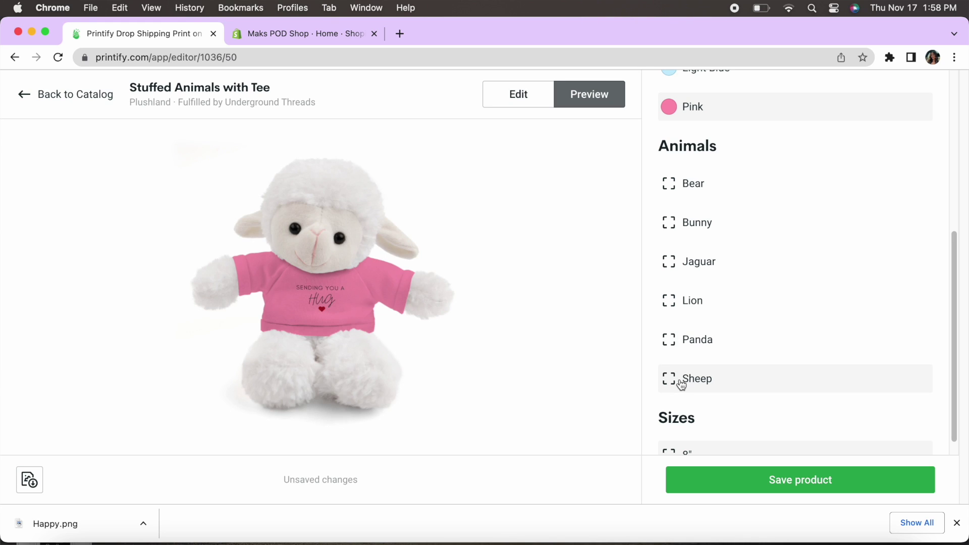
scroll(956, 197, up, 10)
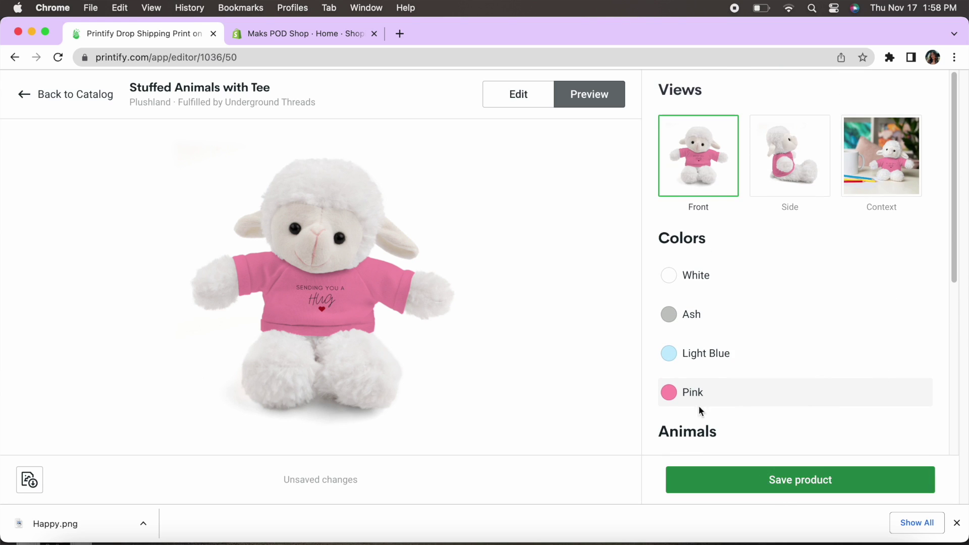
click(525, 105)
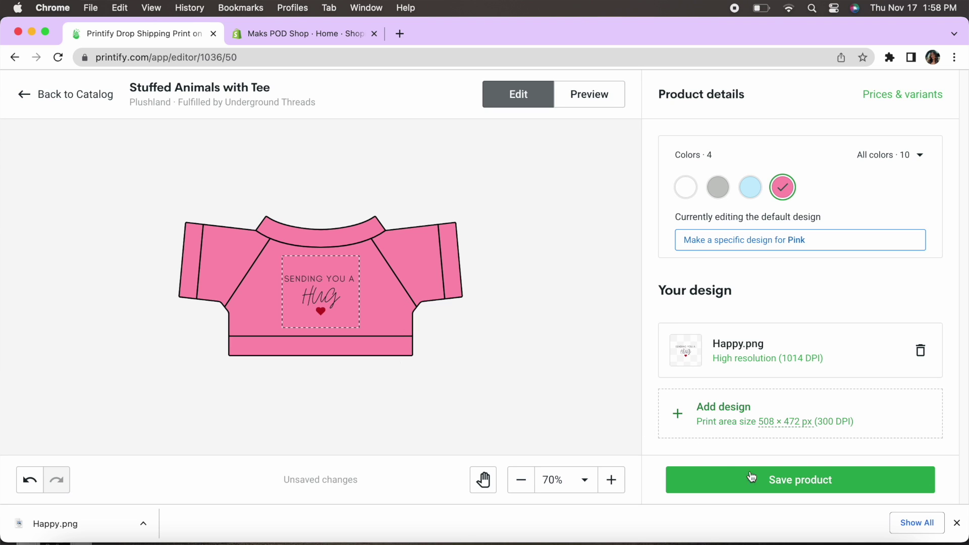
click(772, 479)
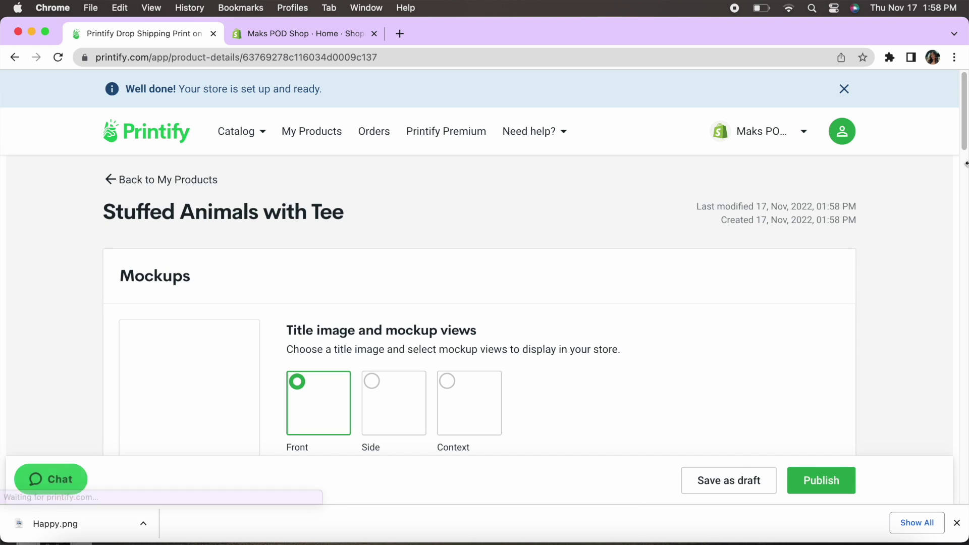
- Try Jaguar, then settle on Bear as the title image shape
scroll(961, 162, down, 3)
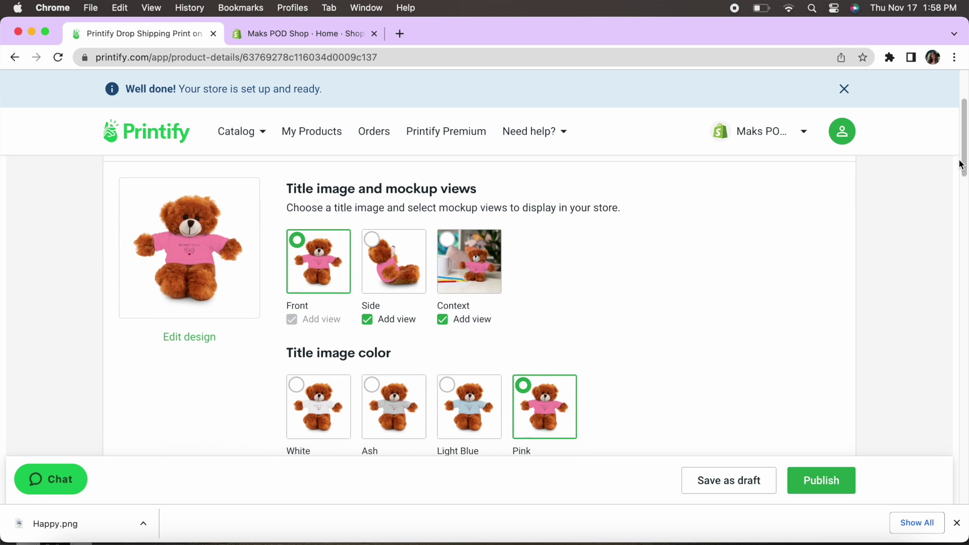
click(956, 523)
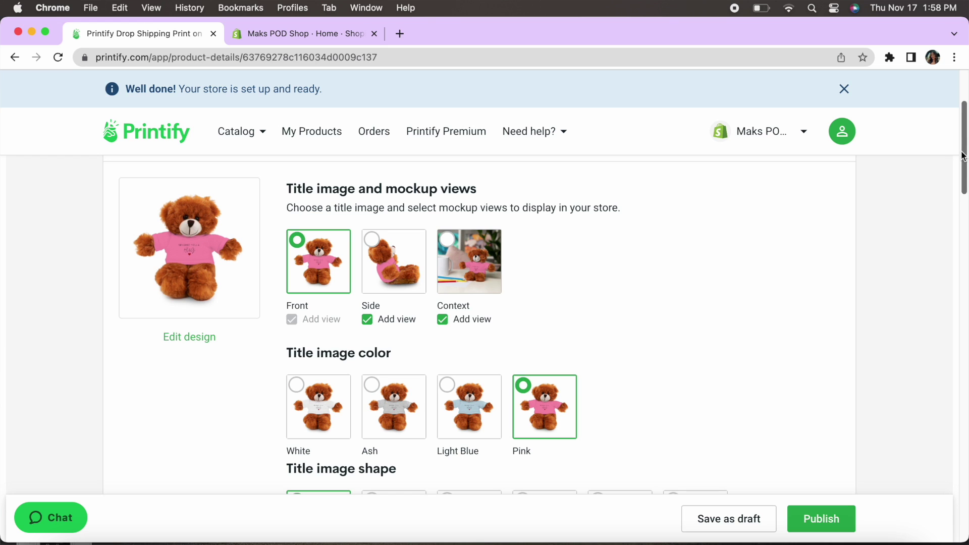
drag(952, 158, 949, 180)
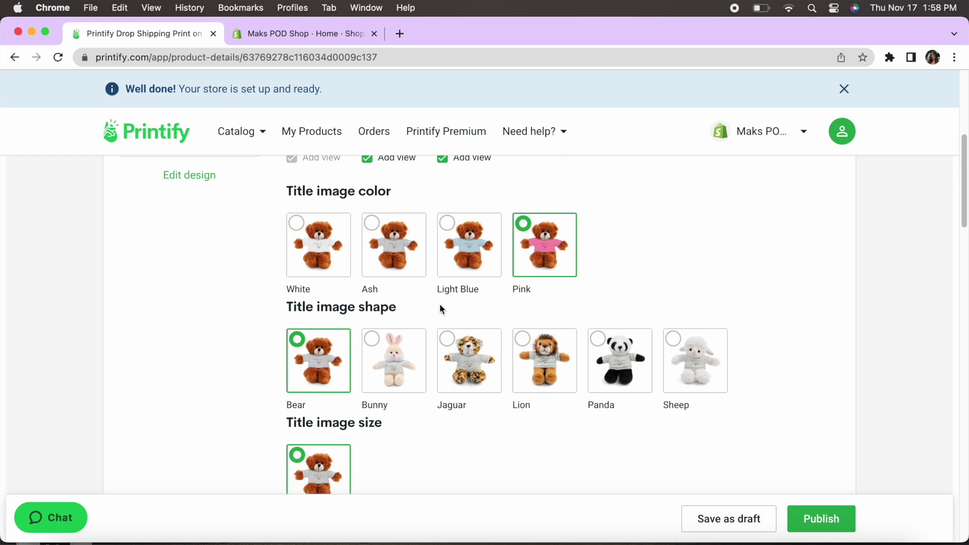
click(490, 367)
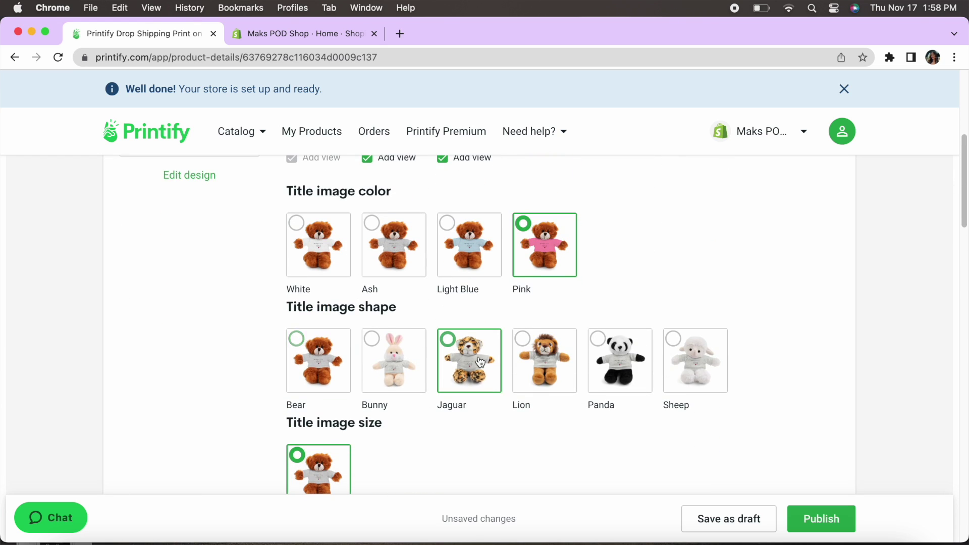
click(349, 364)
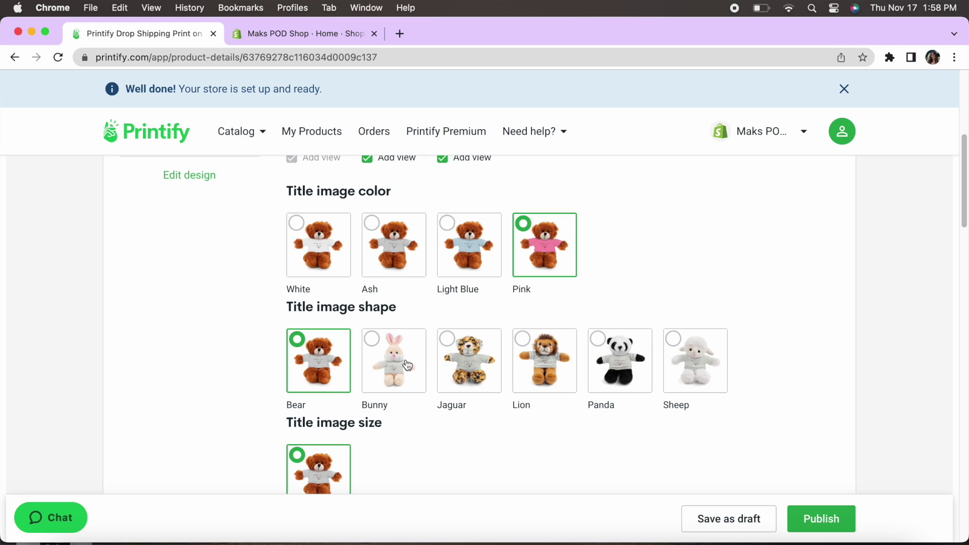
- Try Ash and White, then set Light Blue as the title image colour
click(368, 255)
click(328, 261)
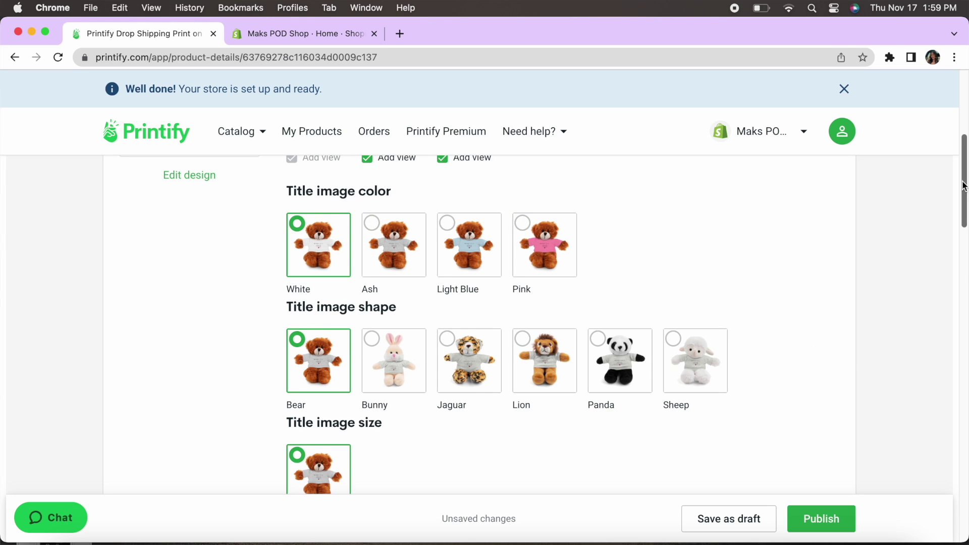
drag(964, 185, 963, 142)
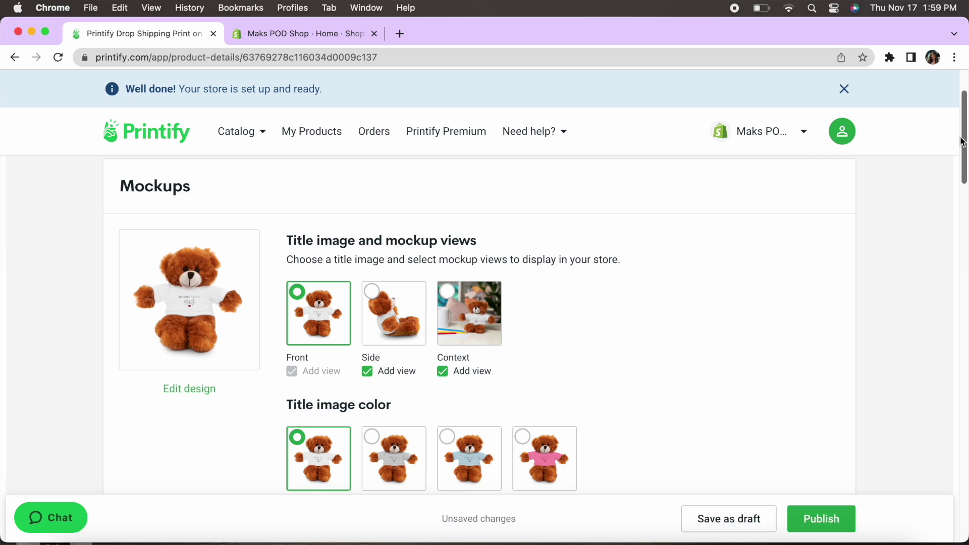
scroll(962, 142, down, 5)
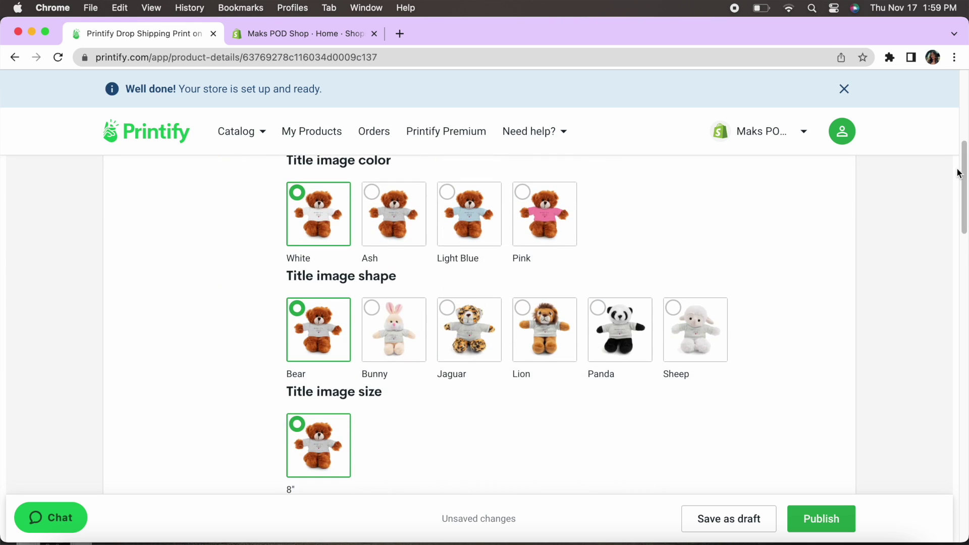
click(456, 195)
scroll(652, 260, down, 8)
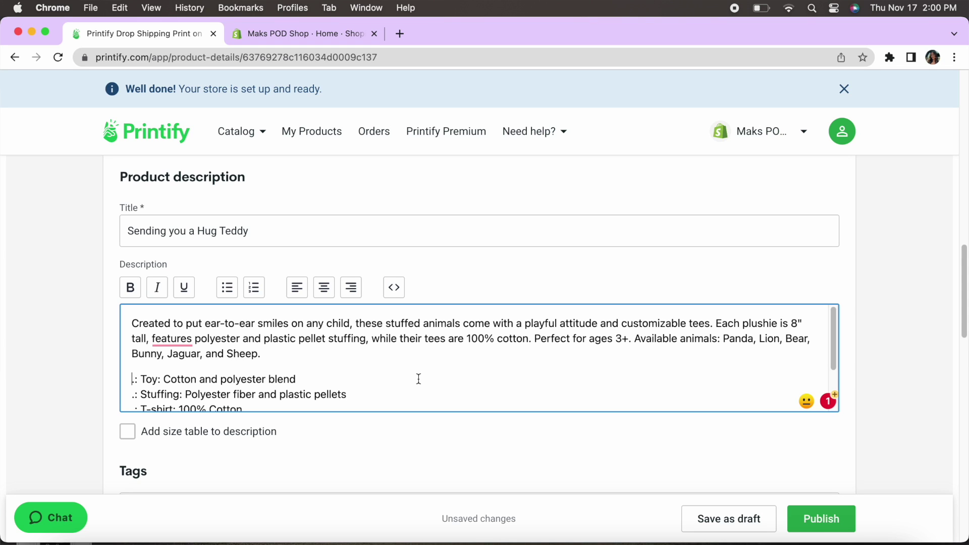
- Add the tags custom plush, christmas gift for kids and custom teddy bear
drag(962, 292, 959, 348)
scroll(960, 348, down, 1)
scroll(690, 329, up, 3)
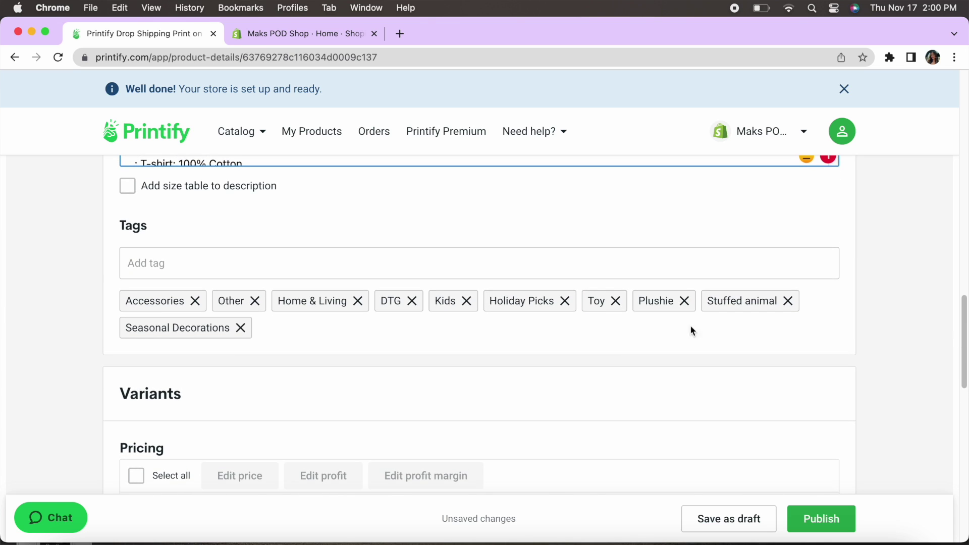
click(572, 274)
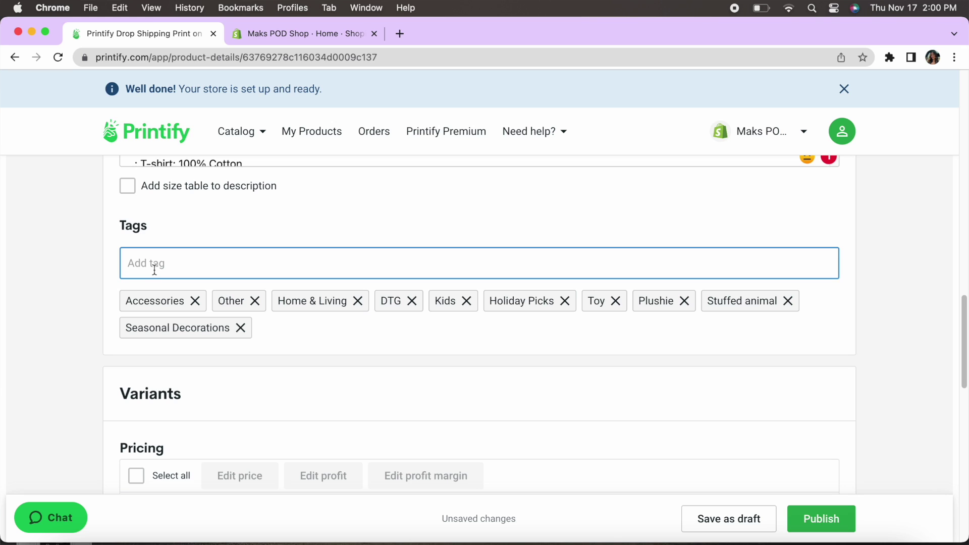
text(custom plush, christmas gift for kids, custom teddy bear)
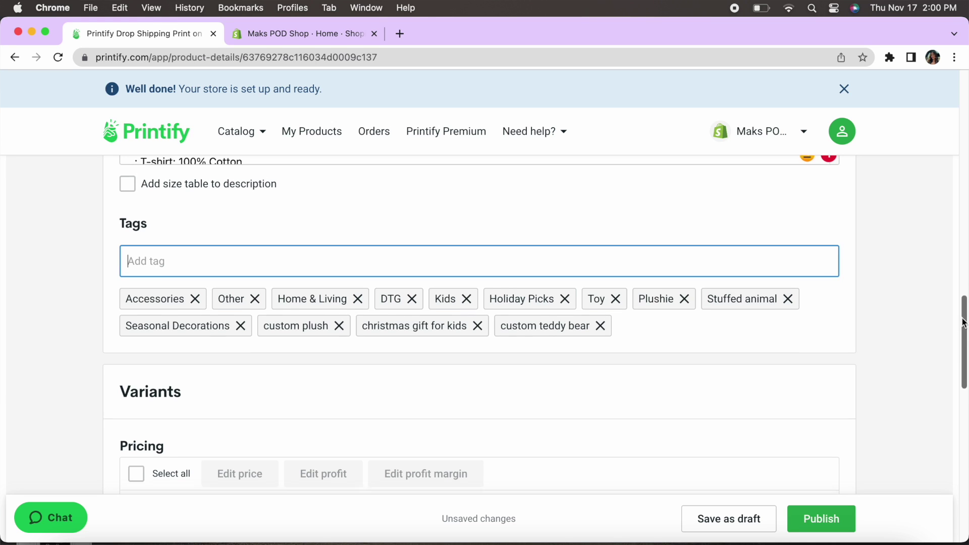
scroll(959, 353, down, 5)
scroll(960, 371, down, 1)
- Apply a USD 20.00 profit to all 24 variants and shrink the Julia name text
scroll(960, 372, up, 1)
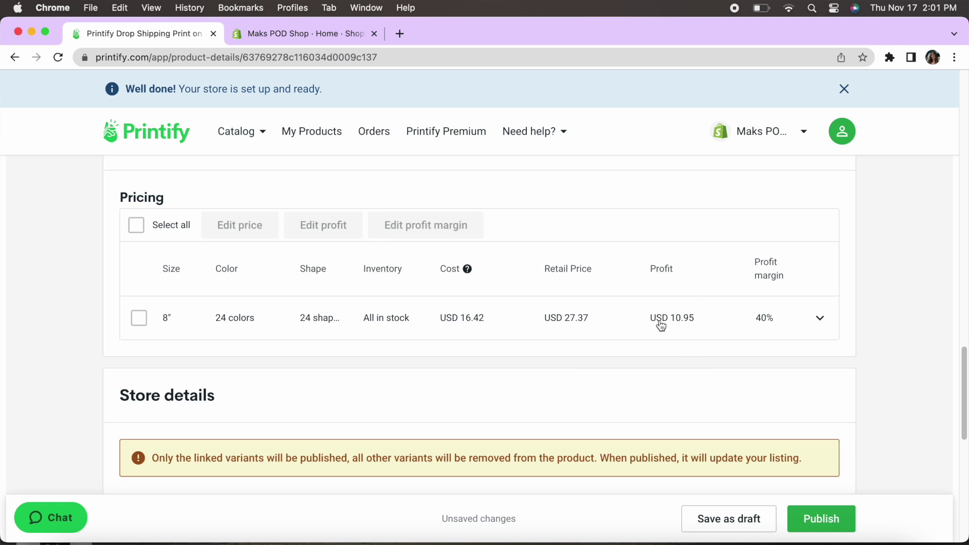
click(146, 320)
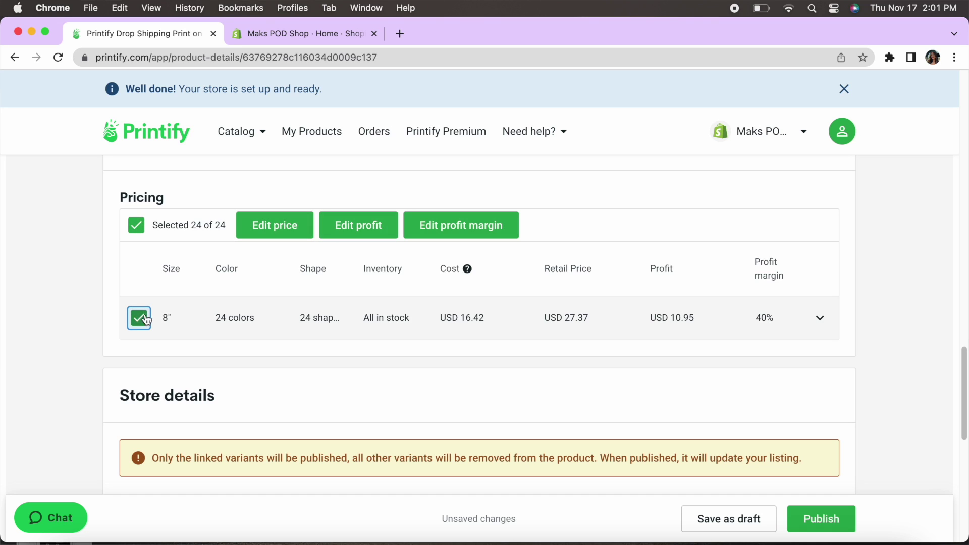
click(374, 231)
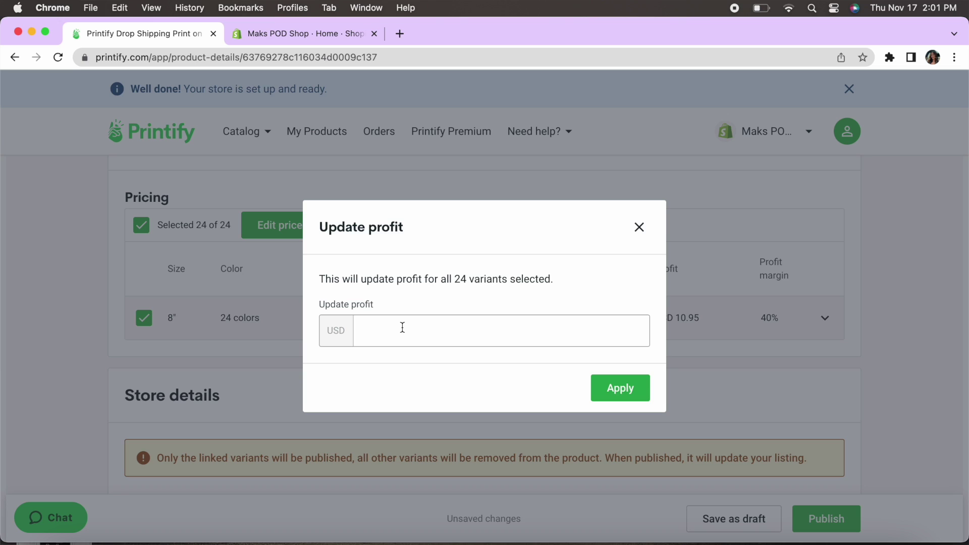
text(20)
click(619, 389)
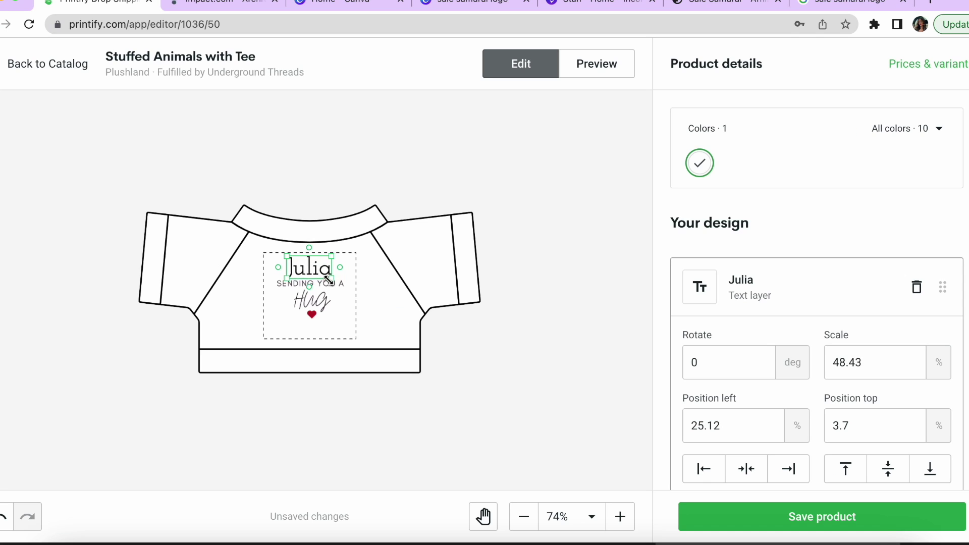
mouse_move(334, 280)
mouse_down()
mouse_move(317, 271)
mouse_move(302, 300)
mouse_move(311, 331)
mouse_move(324, 290)
mouse_up()
click(408, 337)
- Nudge the Hug image up, then shrink the Julia text and centre it under the heart
click(324, 302)
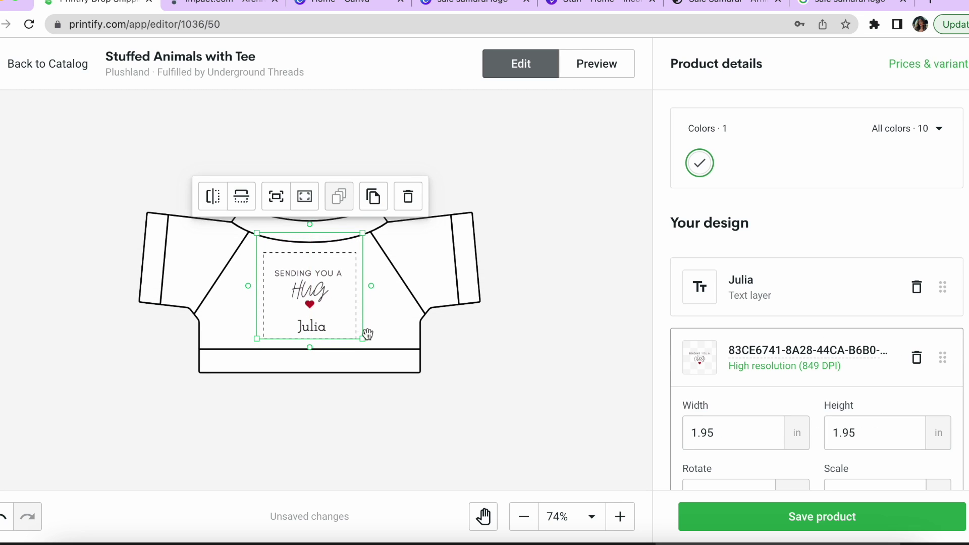
click(322, 336)
click(322, 333)
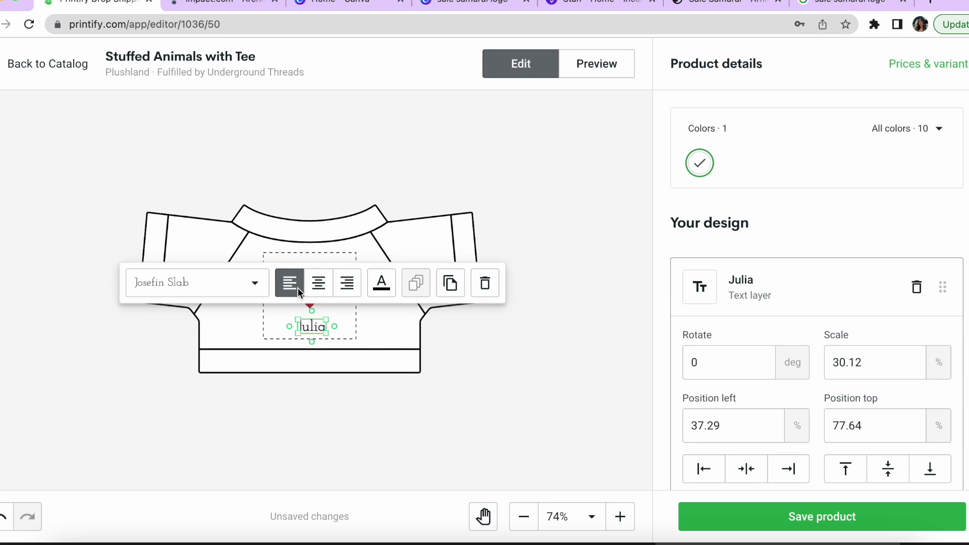
drag(327, 333, 313, 327)
click(339, 348)
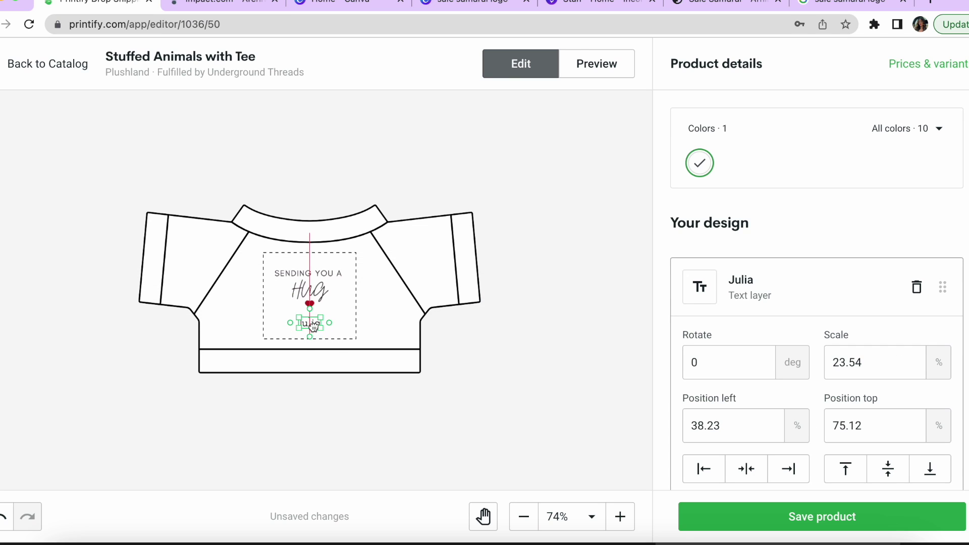
click(395, 334)
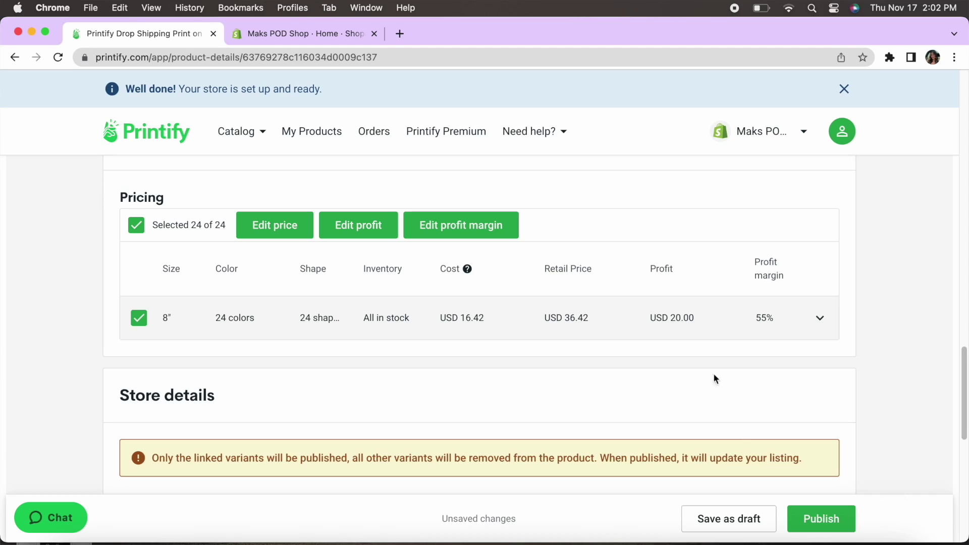
- Change the profit on all 24 variants to USD 12.00, giving USD 28.42 retail
click(370, 238)
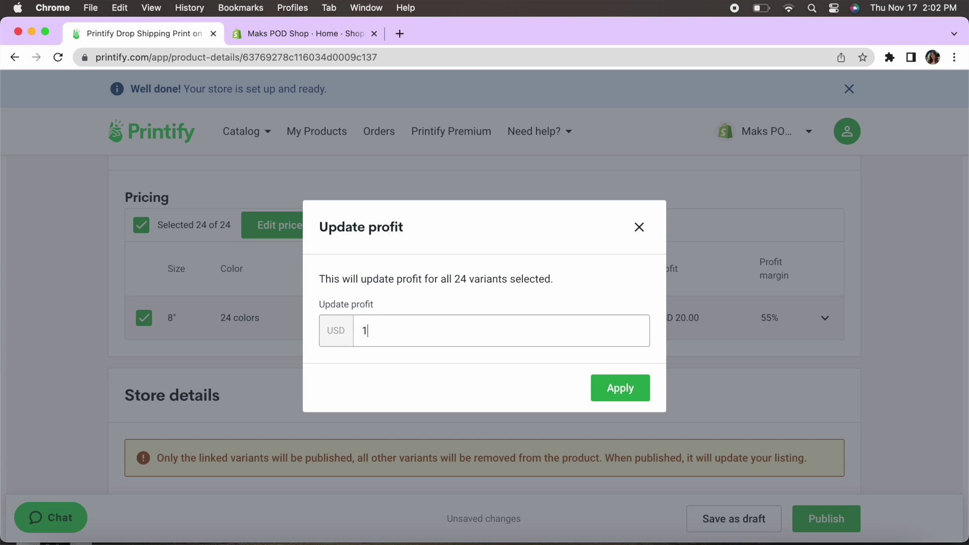
text(12.00)
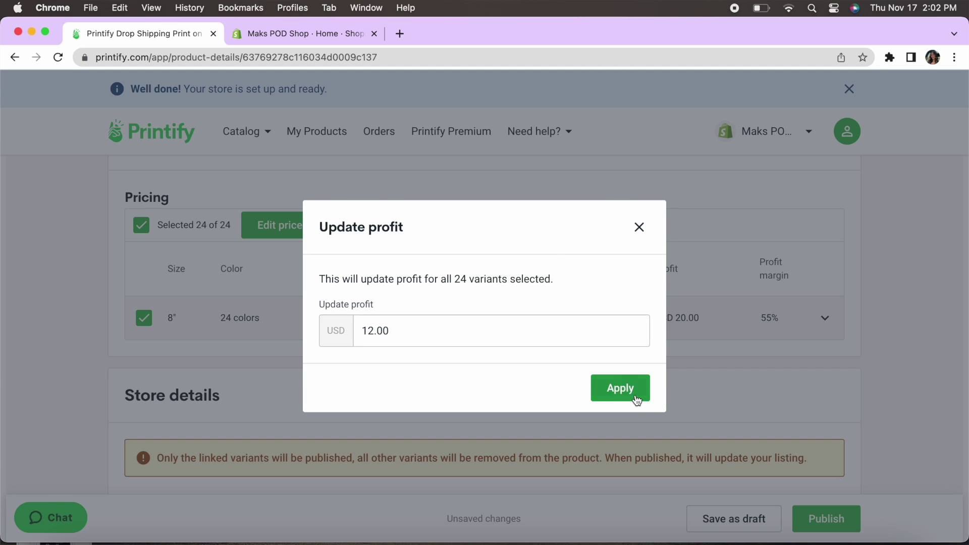
click(636, 391)
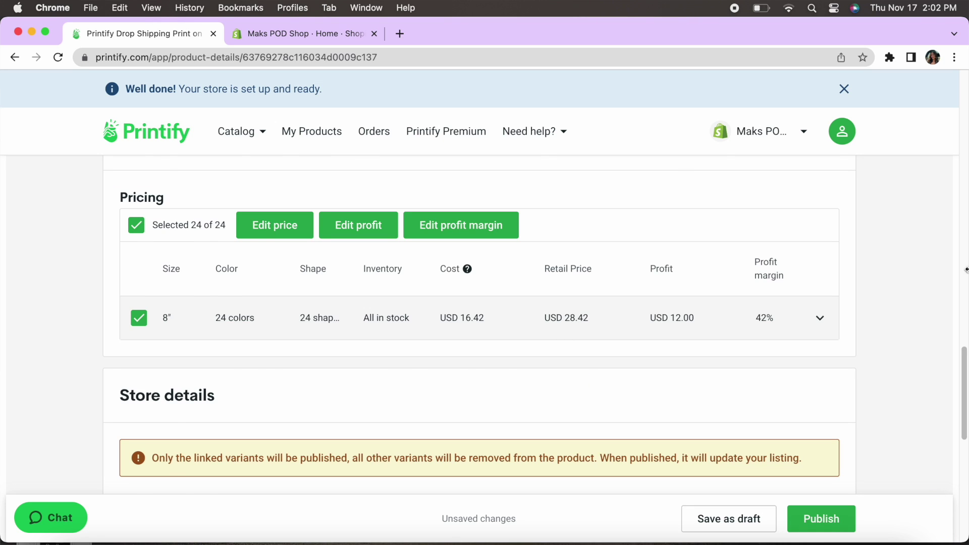
- Show only in-stock variants, review the Shopify collections list, and publish the product
scroll(575, 330, down, 6)
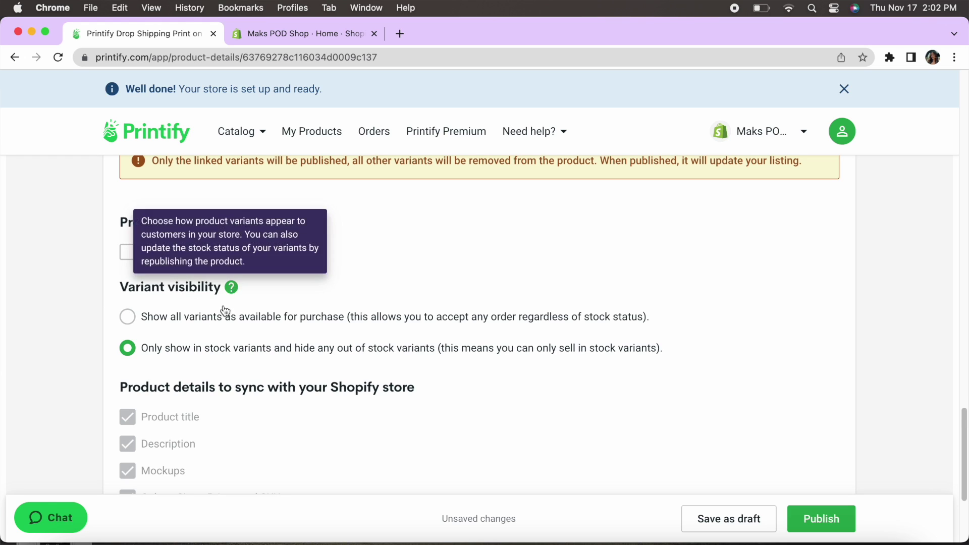
click(130, 355)
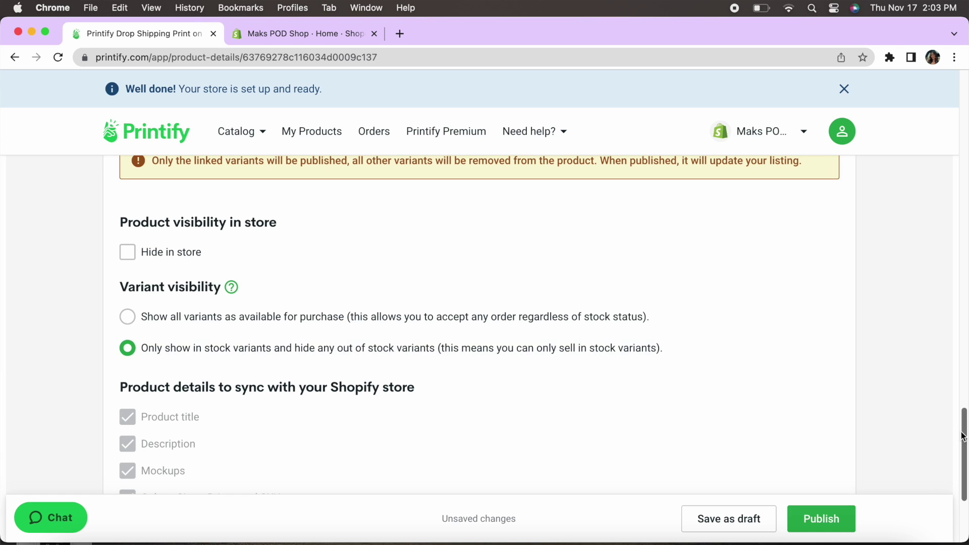
drag(962, 437, 958, 463)
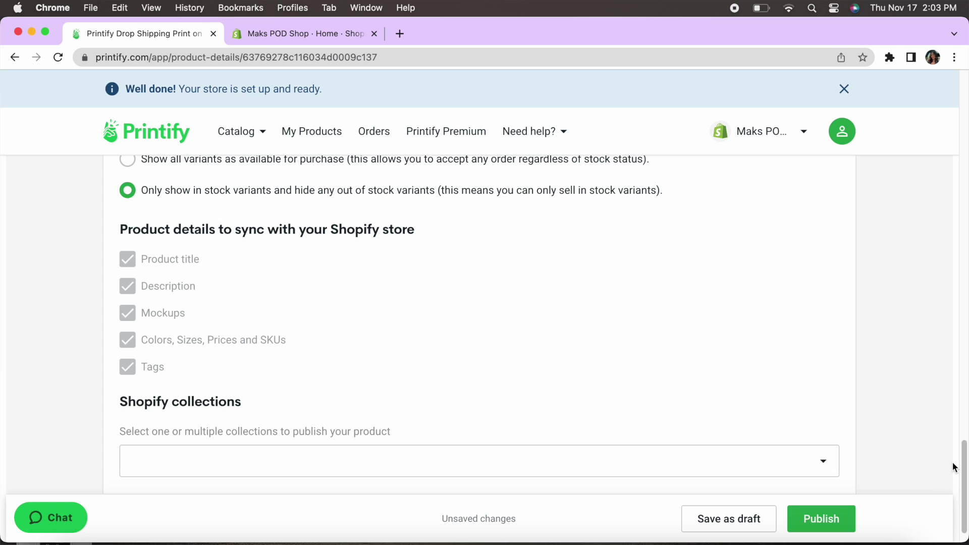
scroll(823, 439, down, 2)
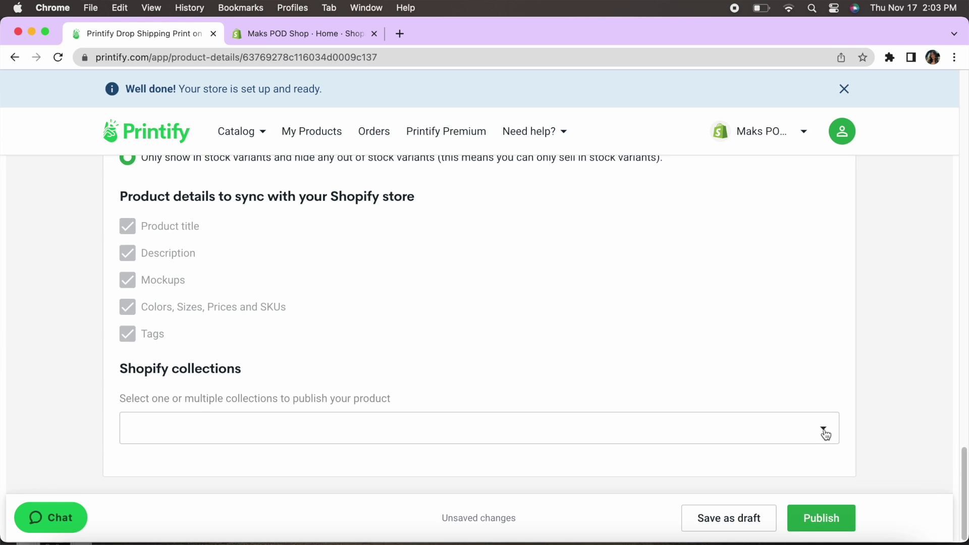
click(791, 427)
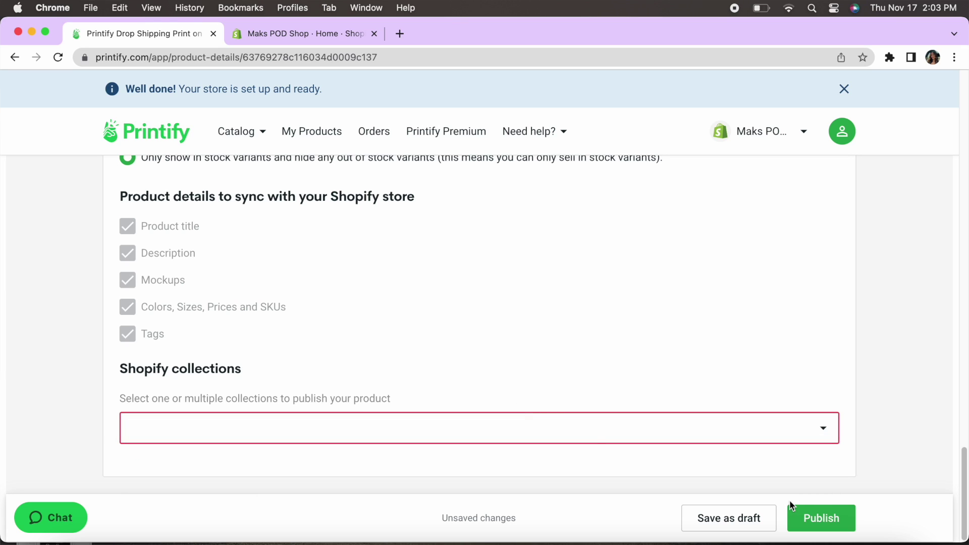
click(830, 522)
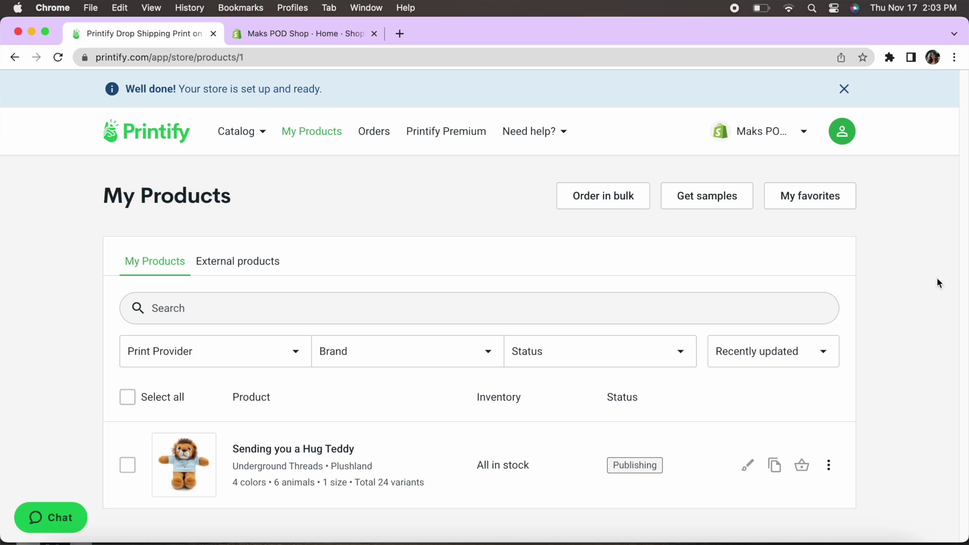
drag(875, 365, 873, 480)
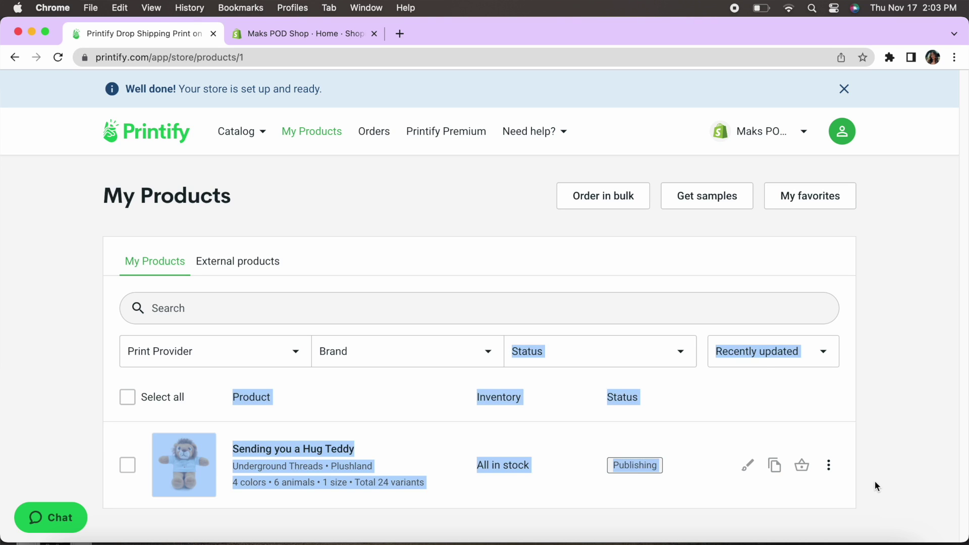
click(553, 460)
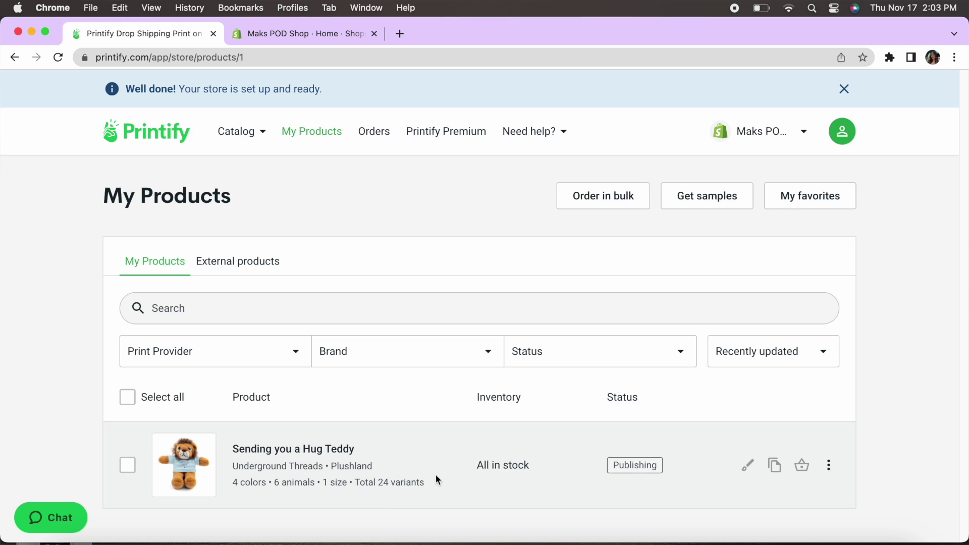
- In the Shopify admin, open Products and the Sending you a Hug Teddy listing
click(336, 35)
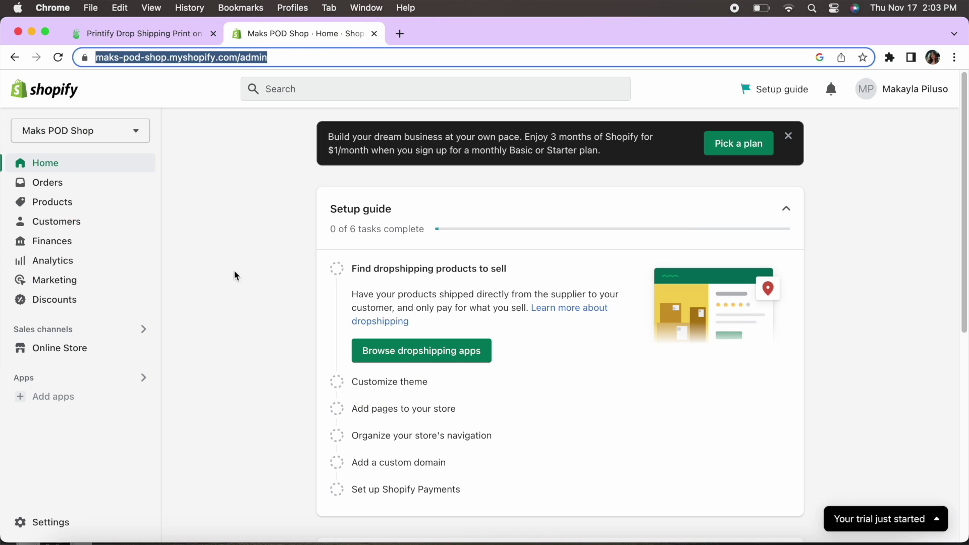
click(66, 203)
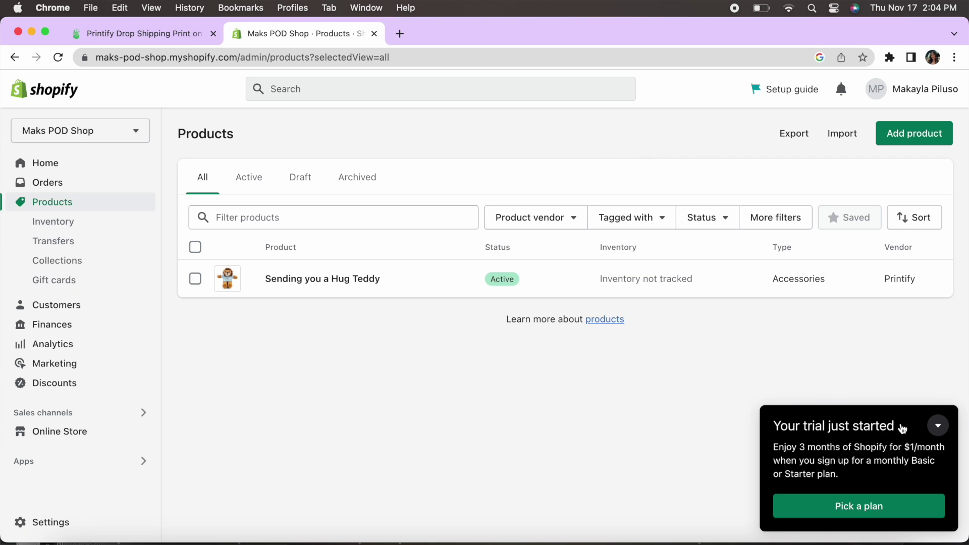
click(938, 426)
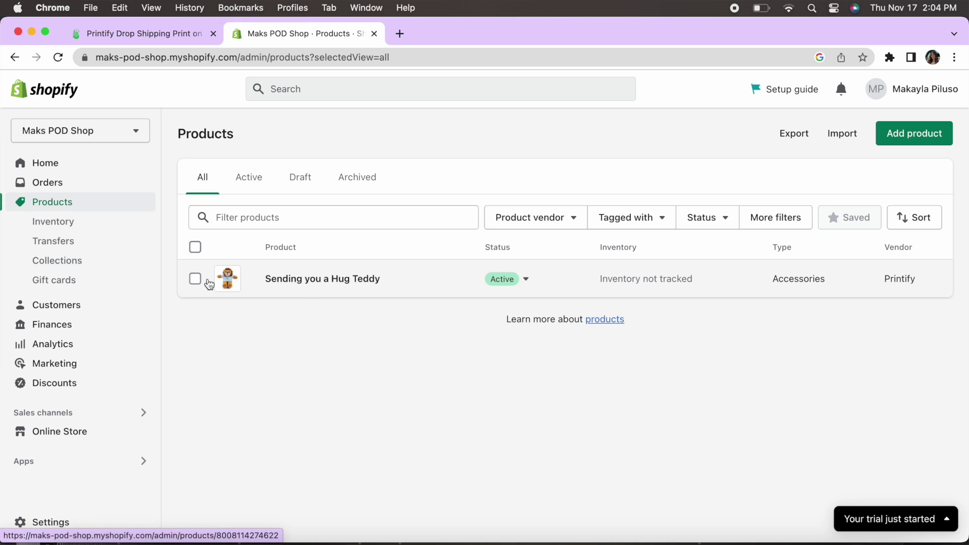
click(445, 293)
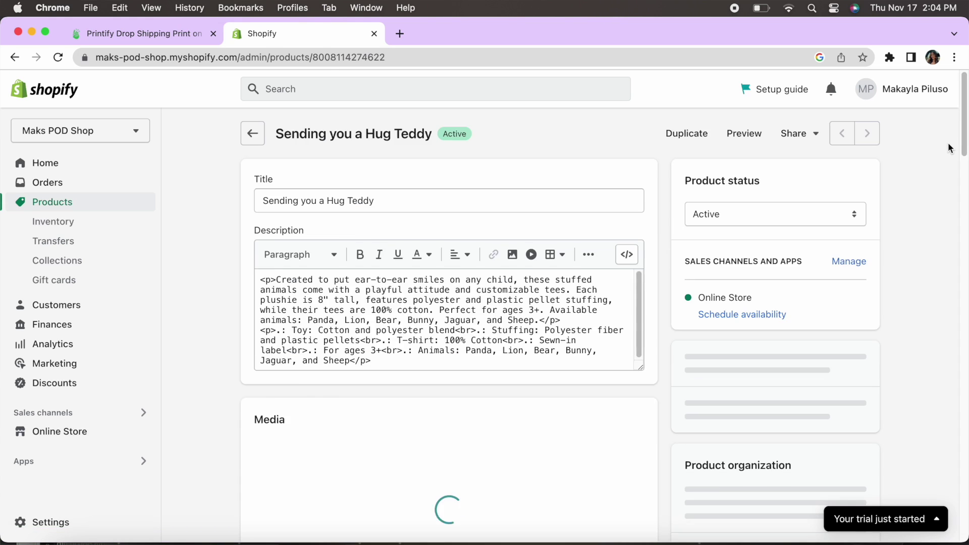
- Review the teddy's Shopify product page, then open its storefront preview
scroll(604, 307, down, 3)
scroll(964, 117, down, 3)
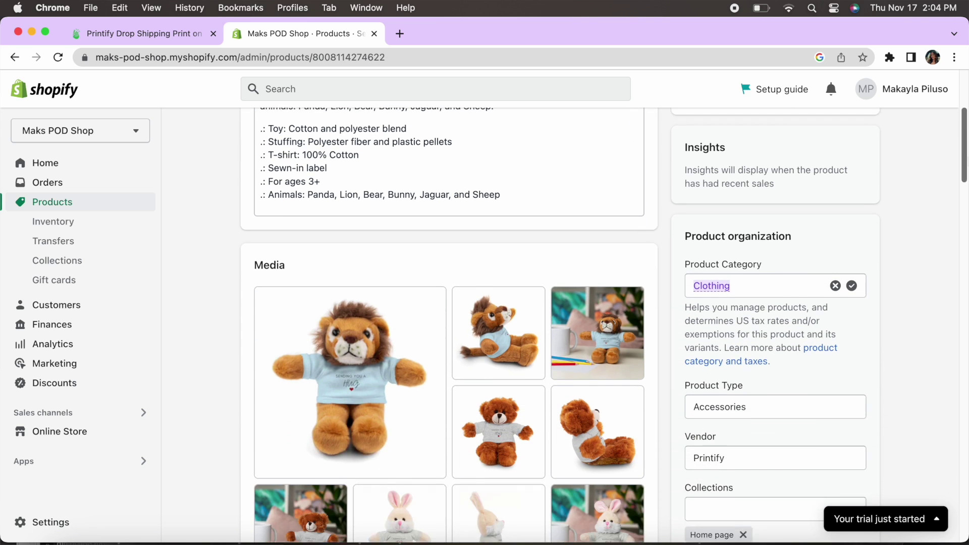
scroll(963, 117, up, 5)
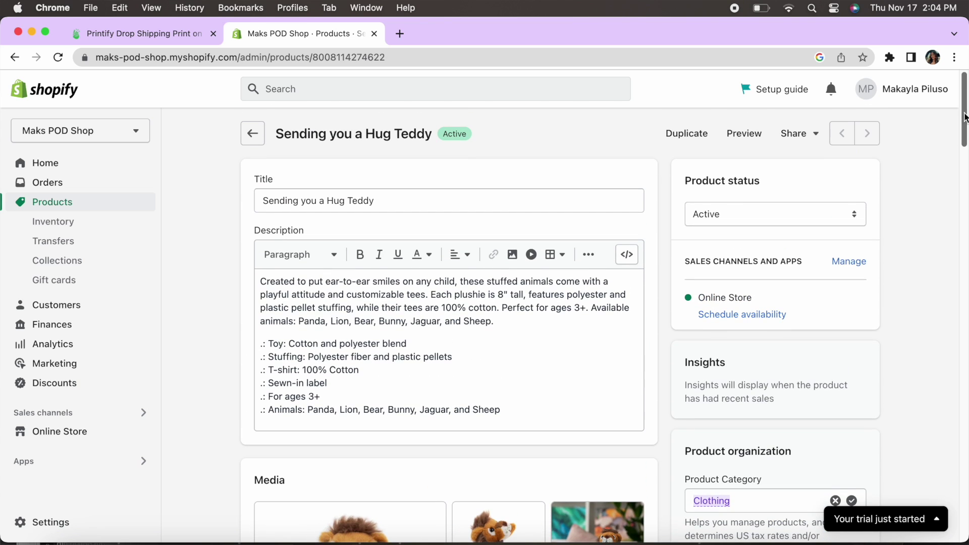
drag(963, 117, 955, 185)
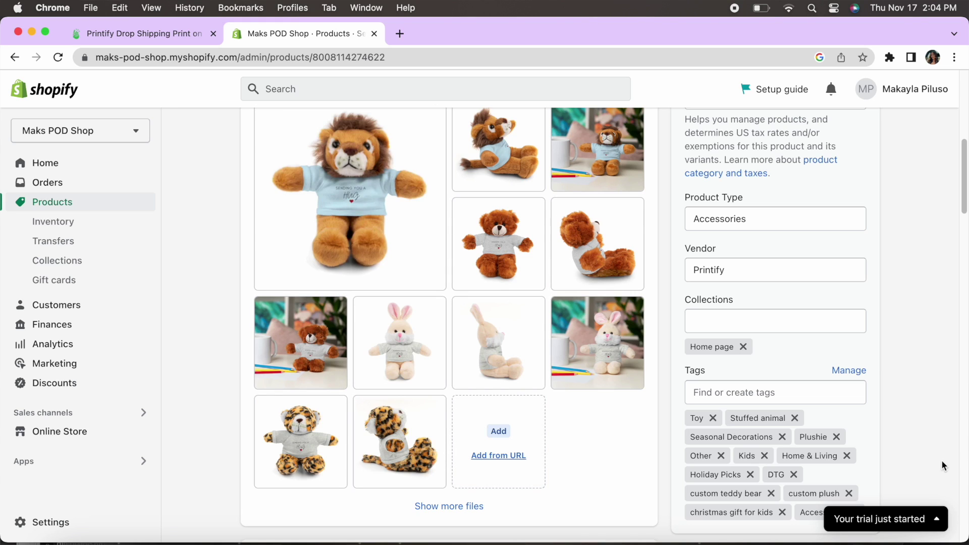
drag(963, 202, 964, 139)
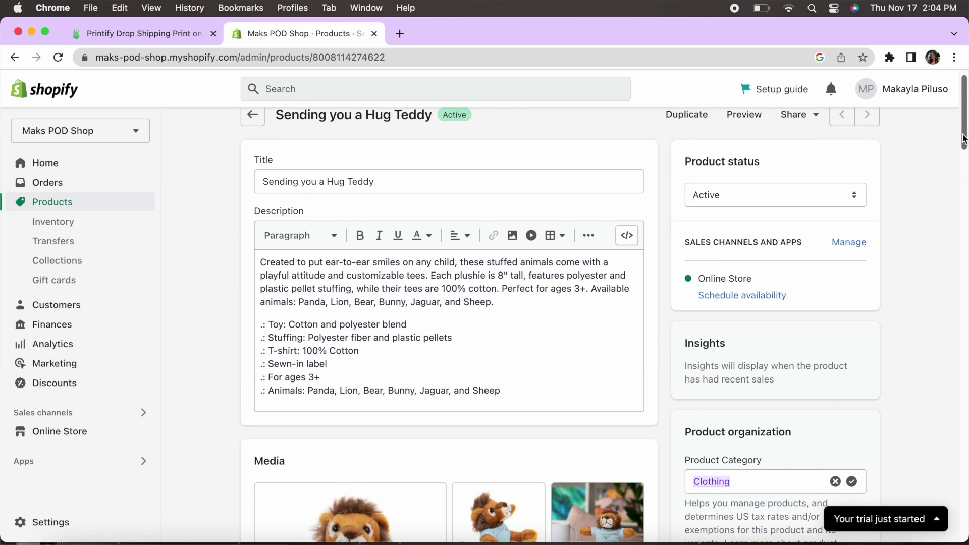
drag(963, 139, 963, 135)
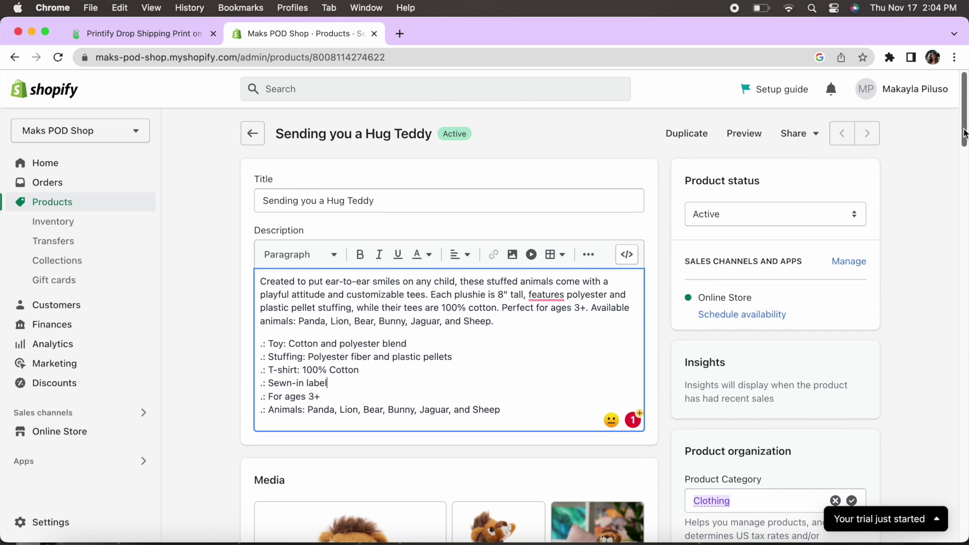
click(753, 131)
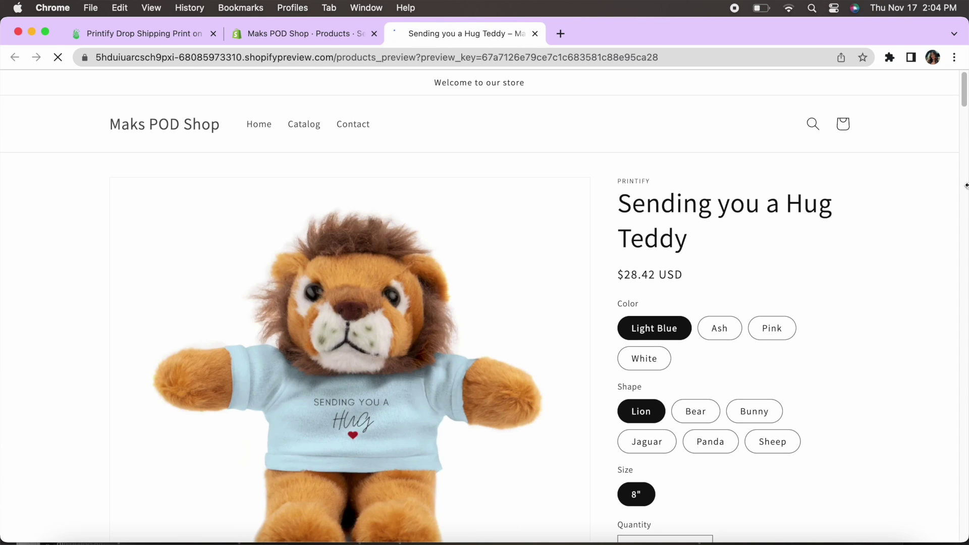
- Scroll through the storefront preview of Sending you a Hug Teddy priced $28.42 USD
drag(963, 101, 963, 101)
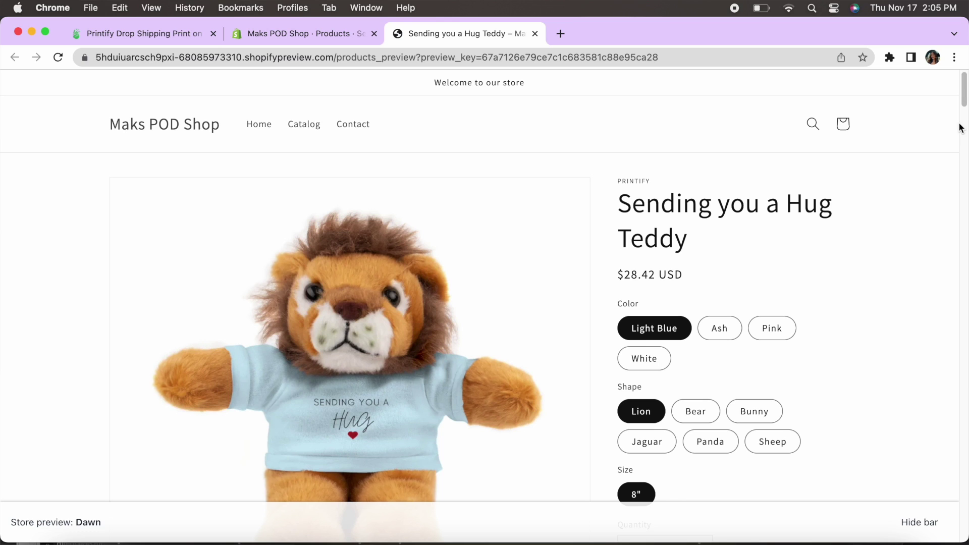
mouse_move(963, 100)
mouse_down()
mouse_move(964, 112)
mouse_move(964, 102)
mouse_up()
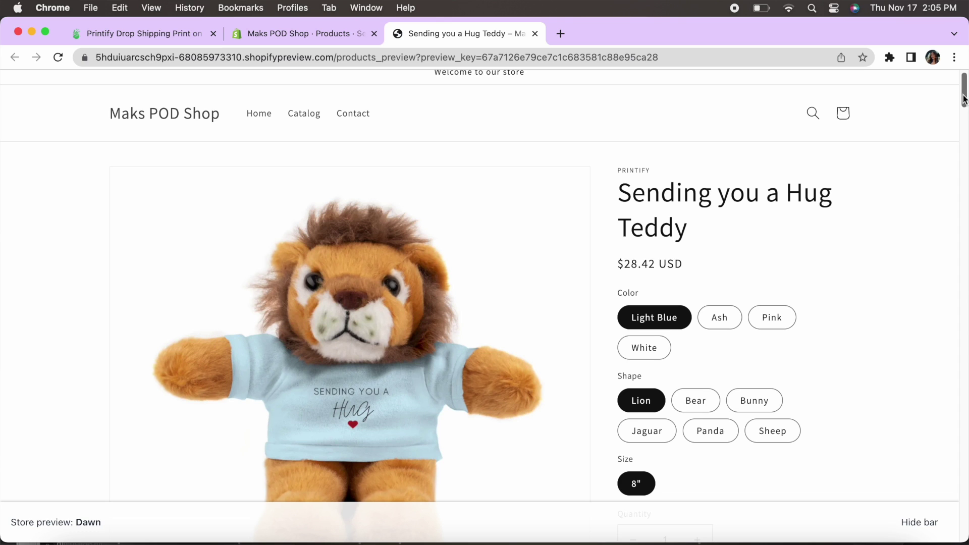
drag(963, 98, 747, 472)
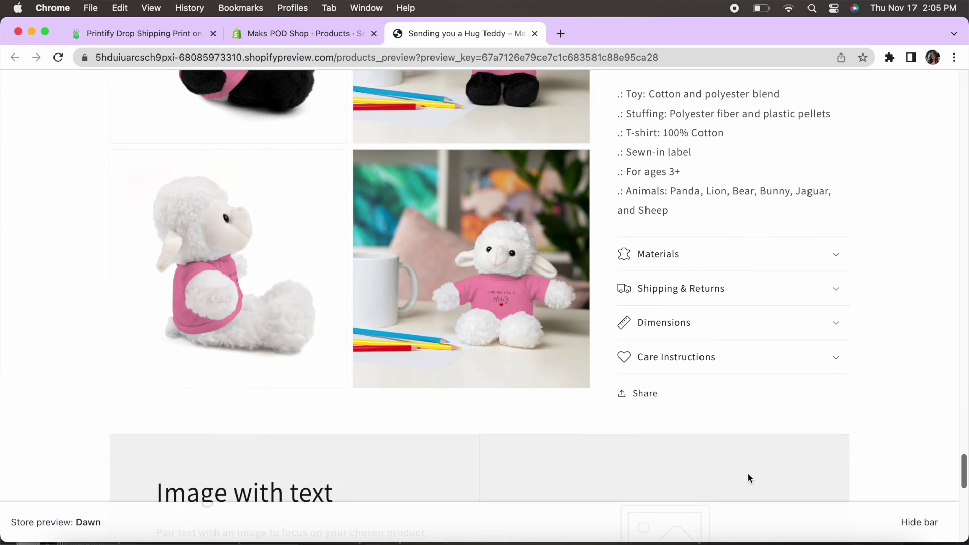
scroll(748, 478, up, 1)
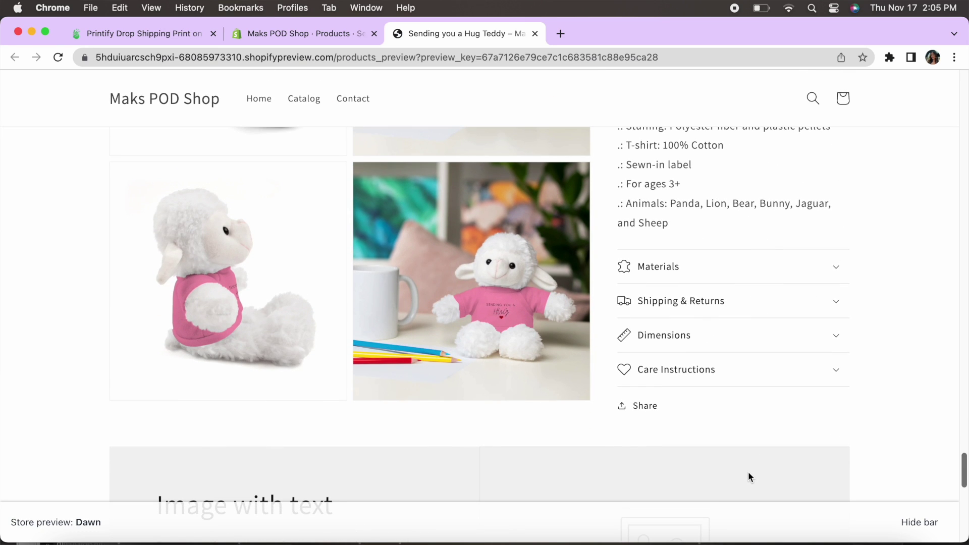
scroll(742, 481, down, 3)
scroll(740, 483, up, 7)
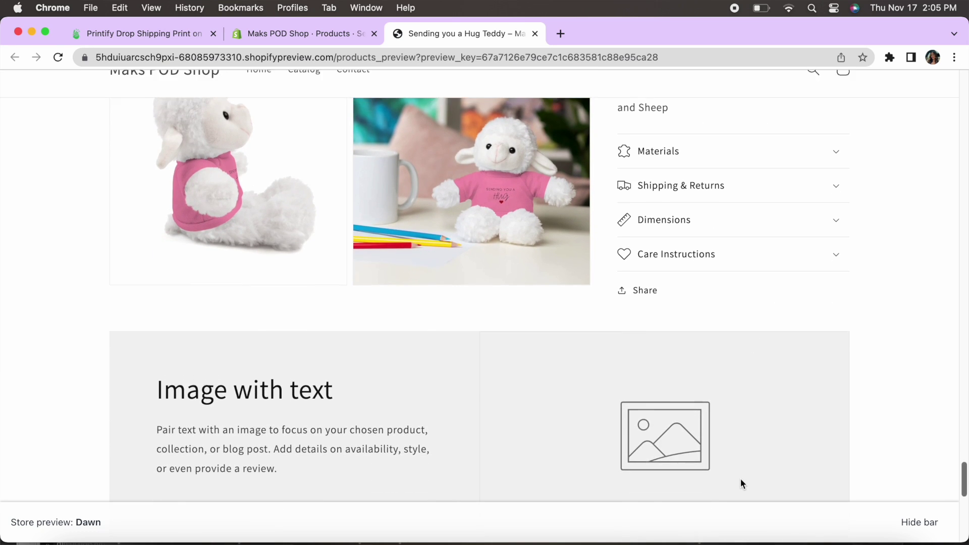
scroll(745, 446, up, 6)
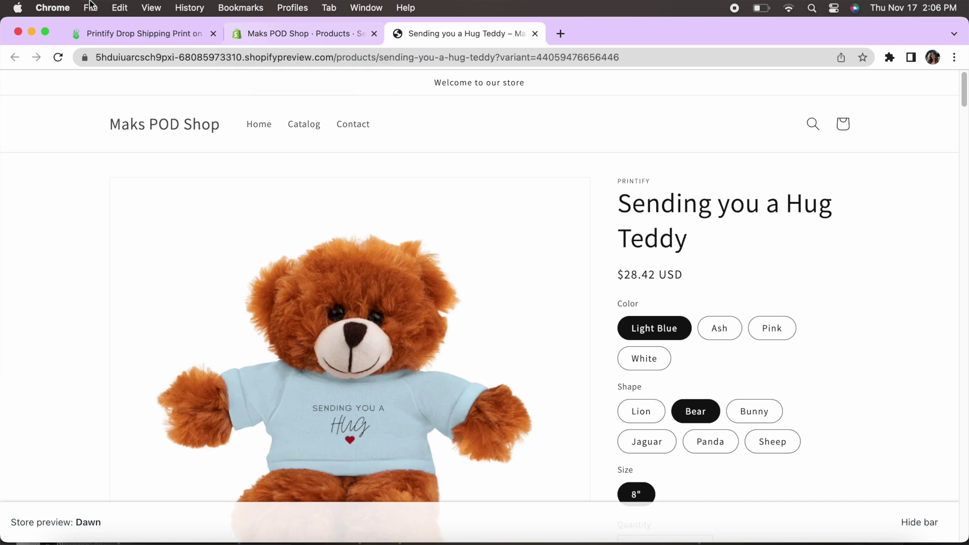
- Return to Printify and browse the Bestsellers catalog from hooded sweatshirts to square pillows
click(132, 33)
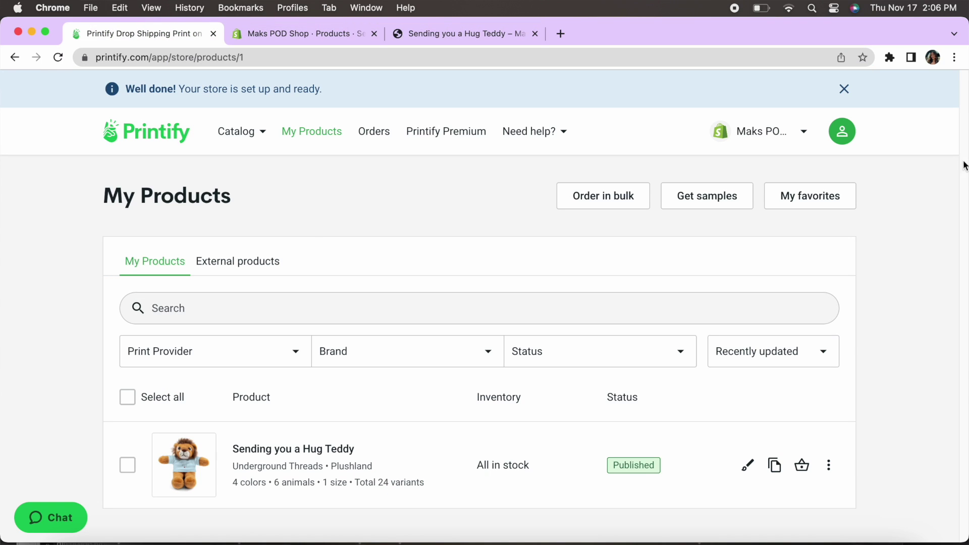
mouse_move(247, 141)
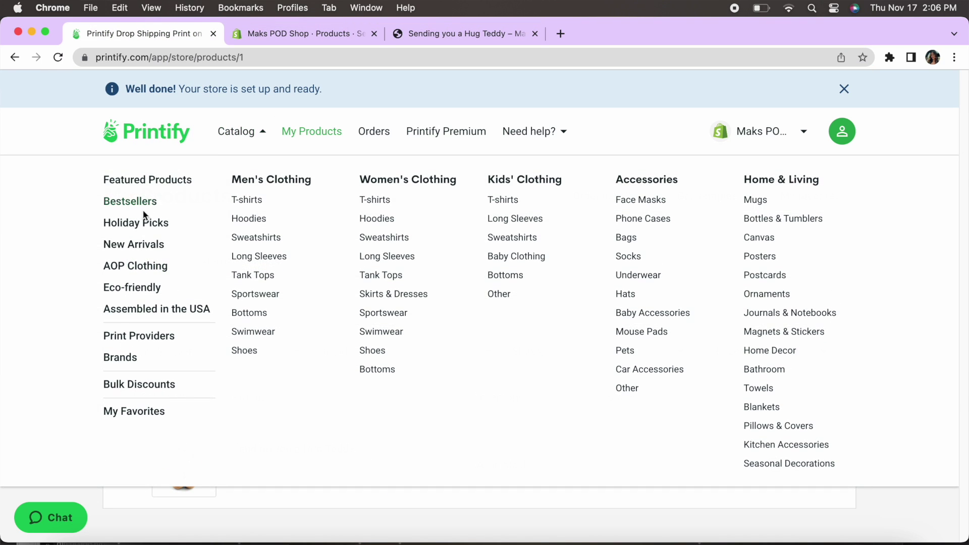
click(137, 207)
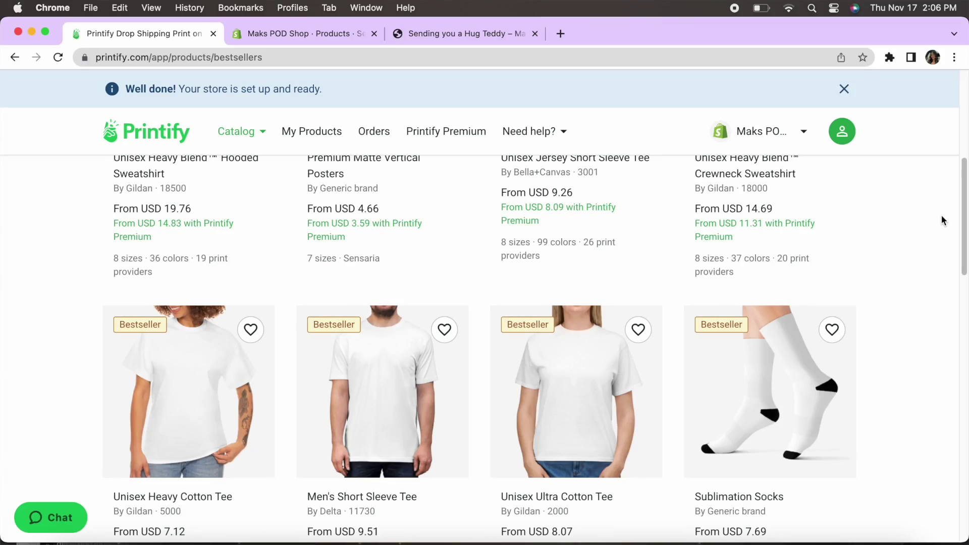
scroll(940, 215, up, 7)
scroll(950, 201, down, 3)
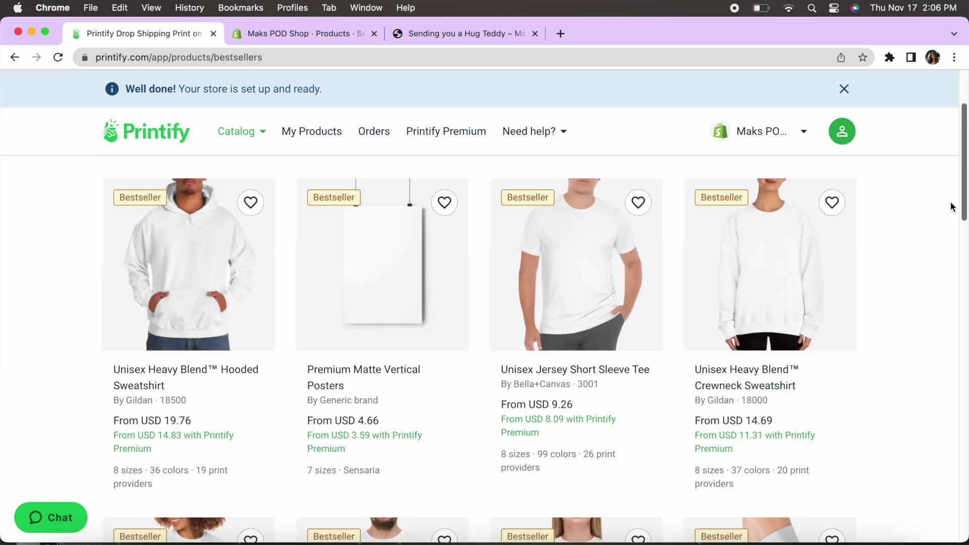
scroll(951, 203, down, 20)
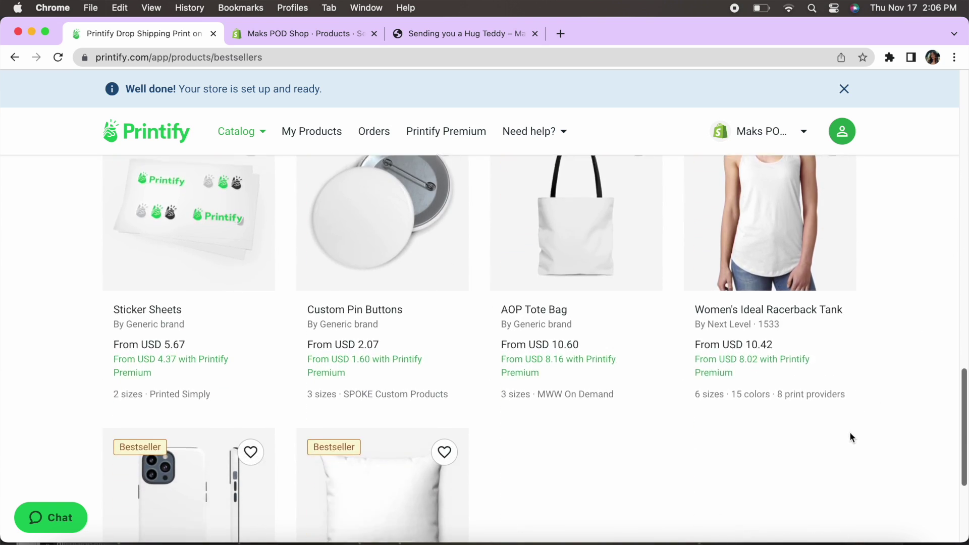
scroll(837, 454, down, 5)
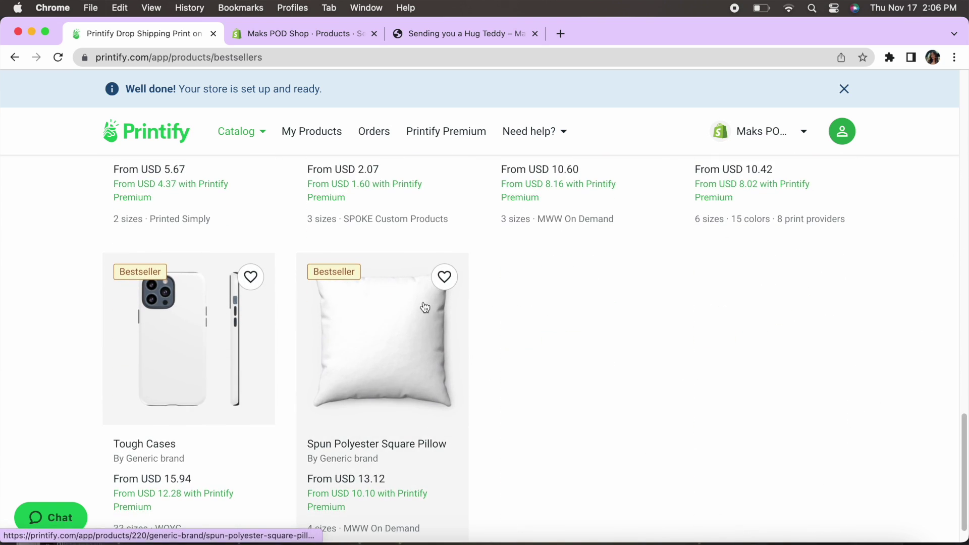
drag(964, 450, 958, 108)
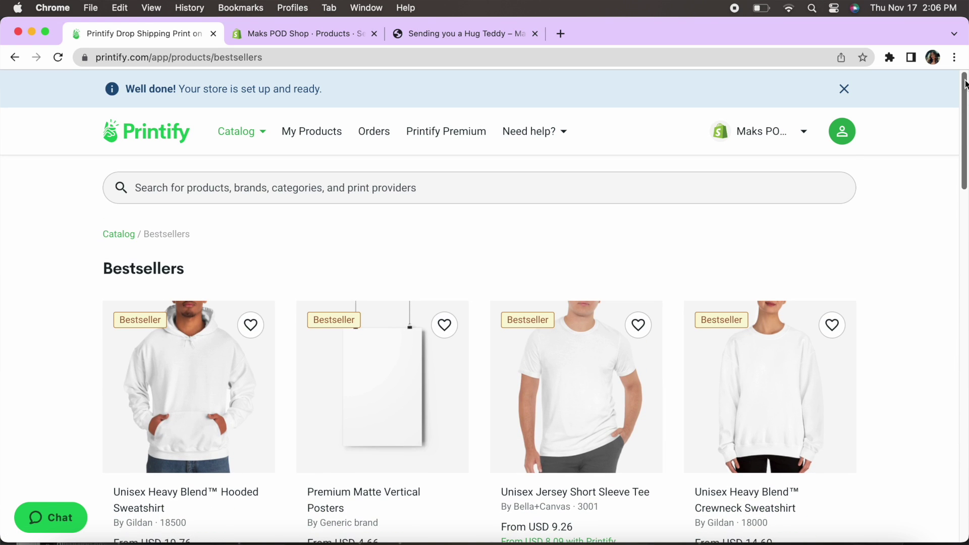
- Return to My Products, open the Printify Help Center in a new tab, then minimise Merchant Support
click(316, 136)
click(530, 132)
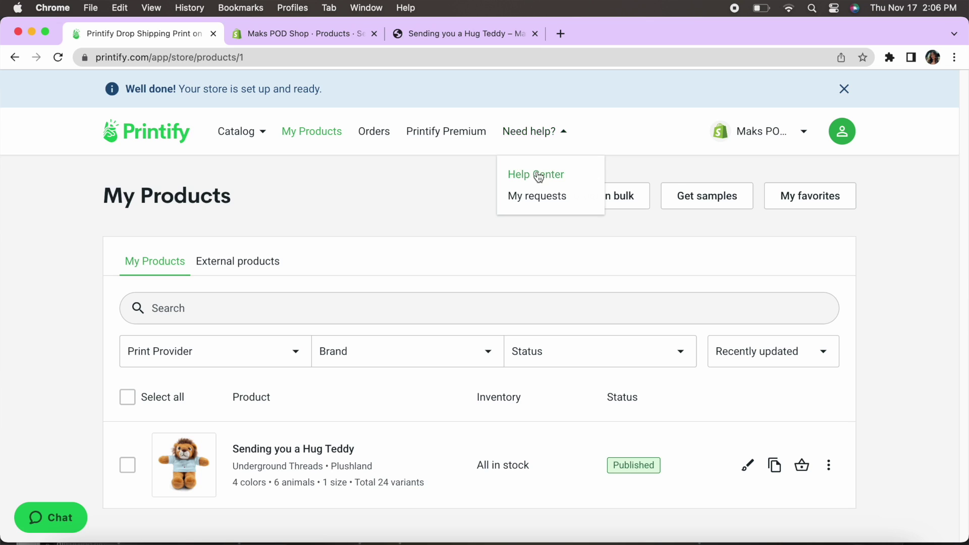
click(536, 174)
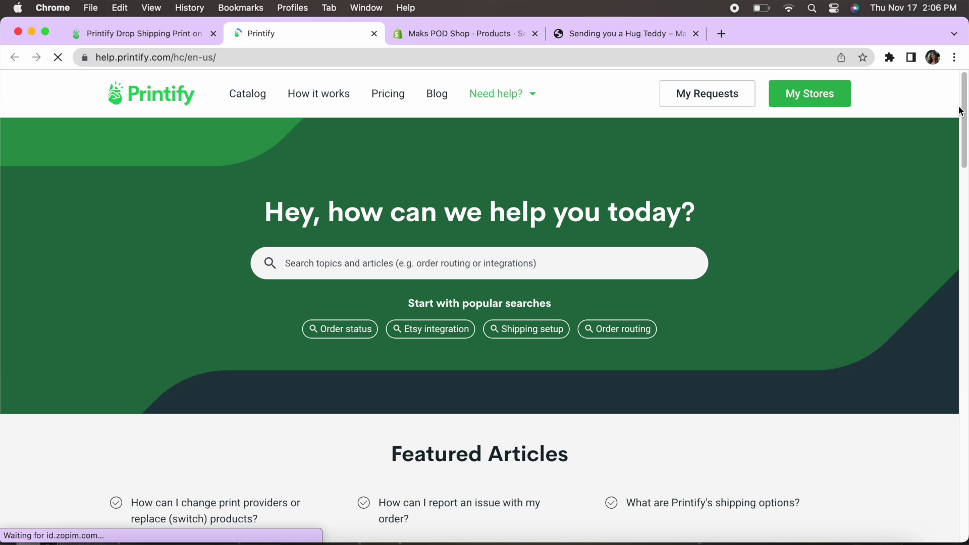
drag(960, 111, 876, 293)
key(ctrl+shift+Tab)
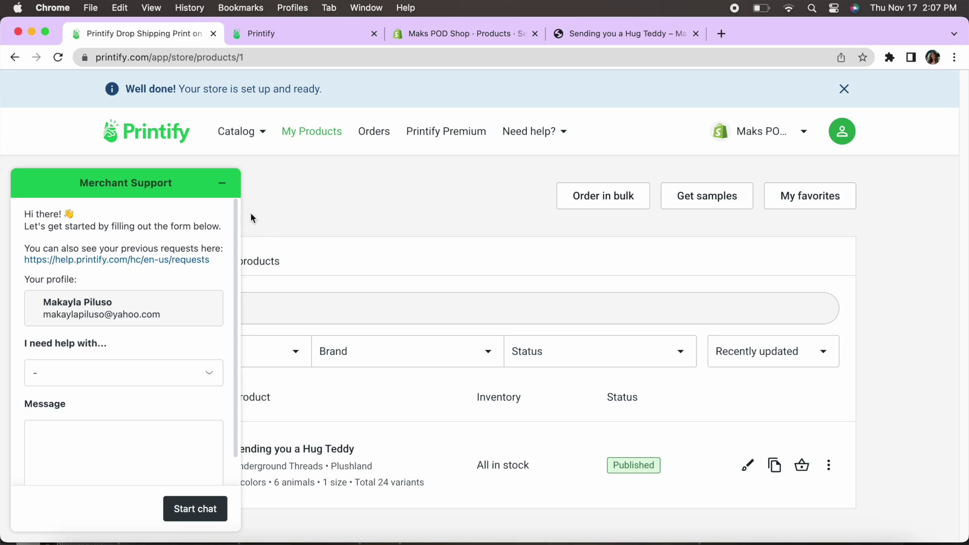
click(222, 183)
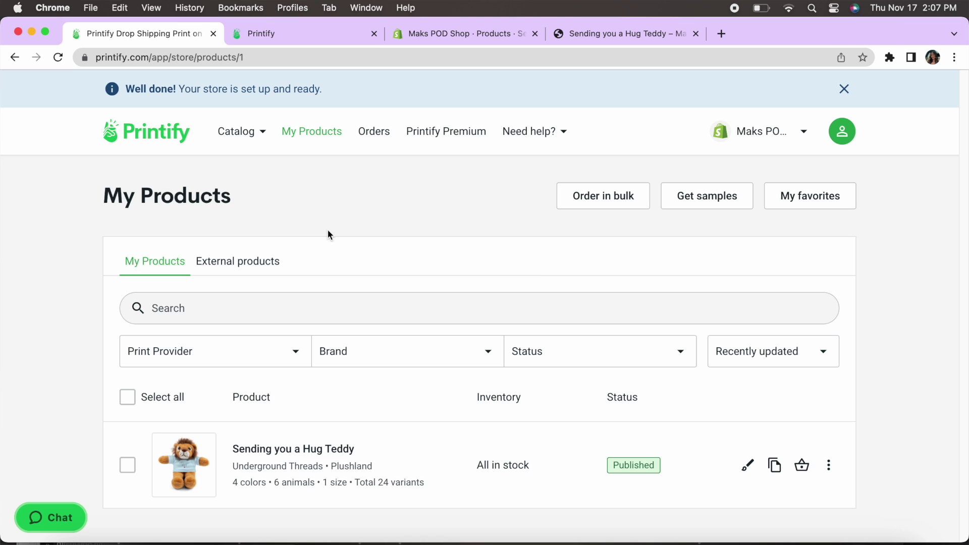